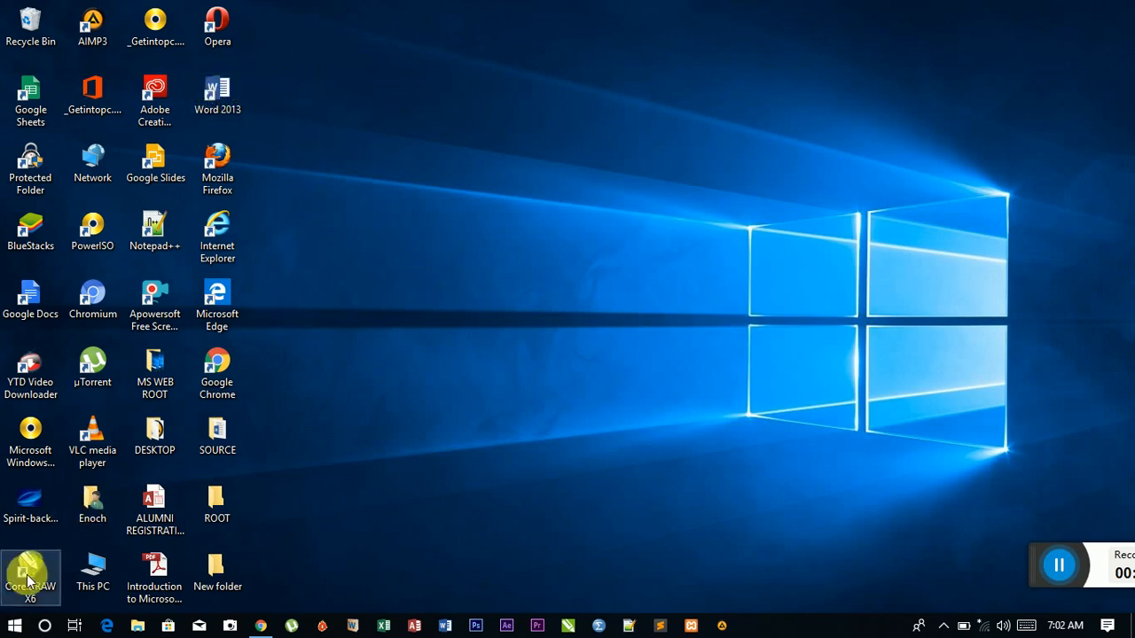
Step: Open the Start menu and scroll the app list to the Microsoft Office 2013 group
click(15, 627)
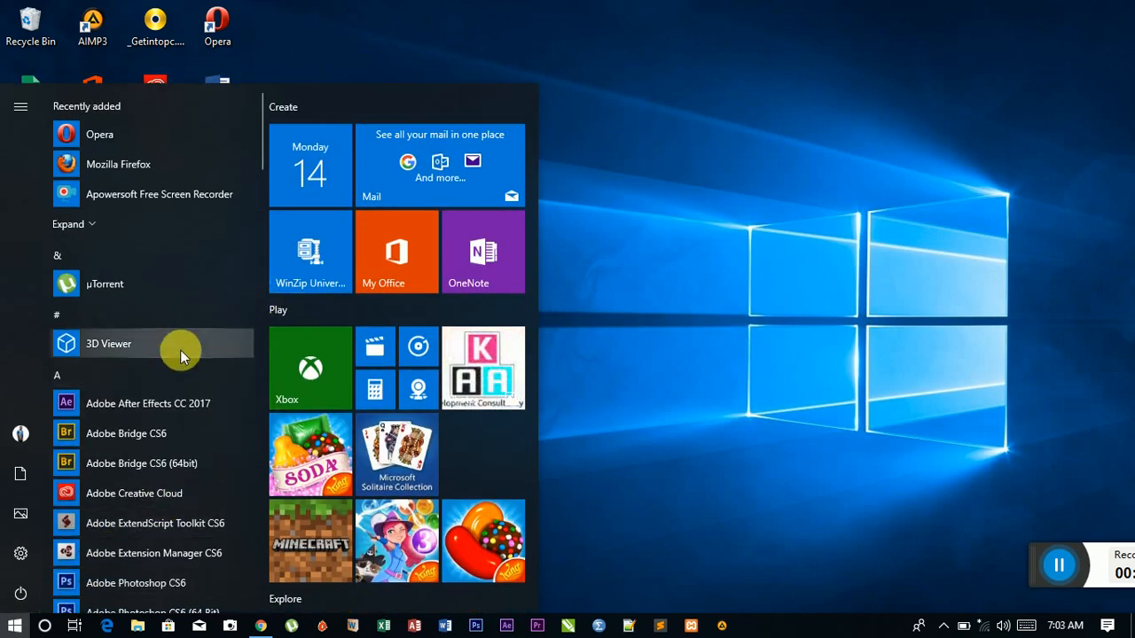
scroll(180, 350, down, 3)
scroll(180, 352, down, 1)
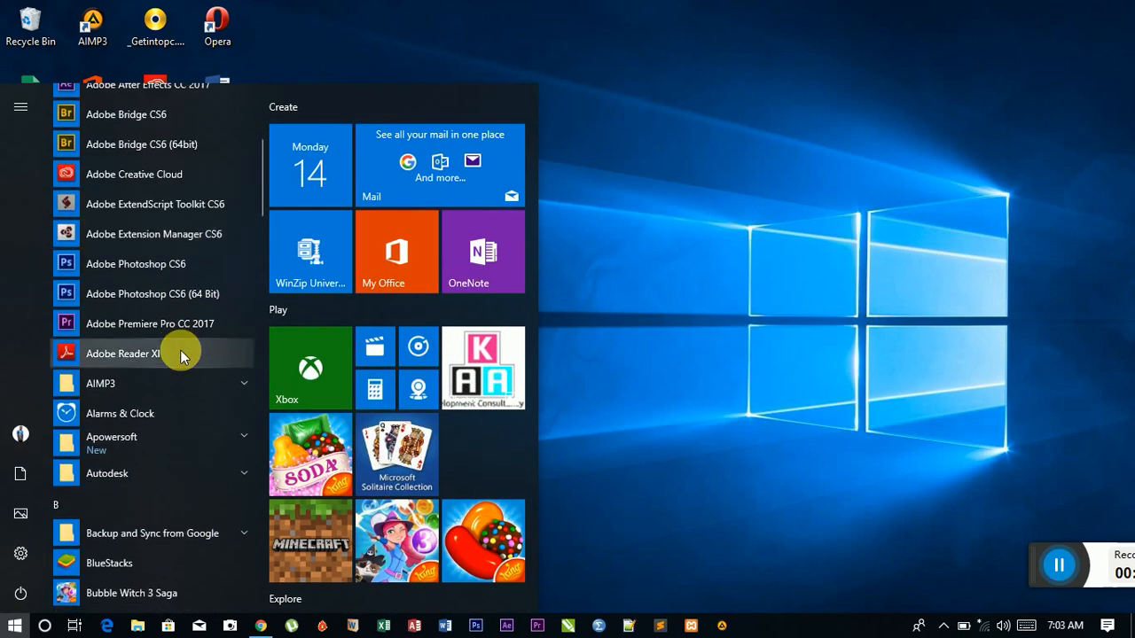
scroll(180, 353, down, 4)
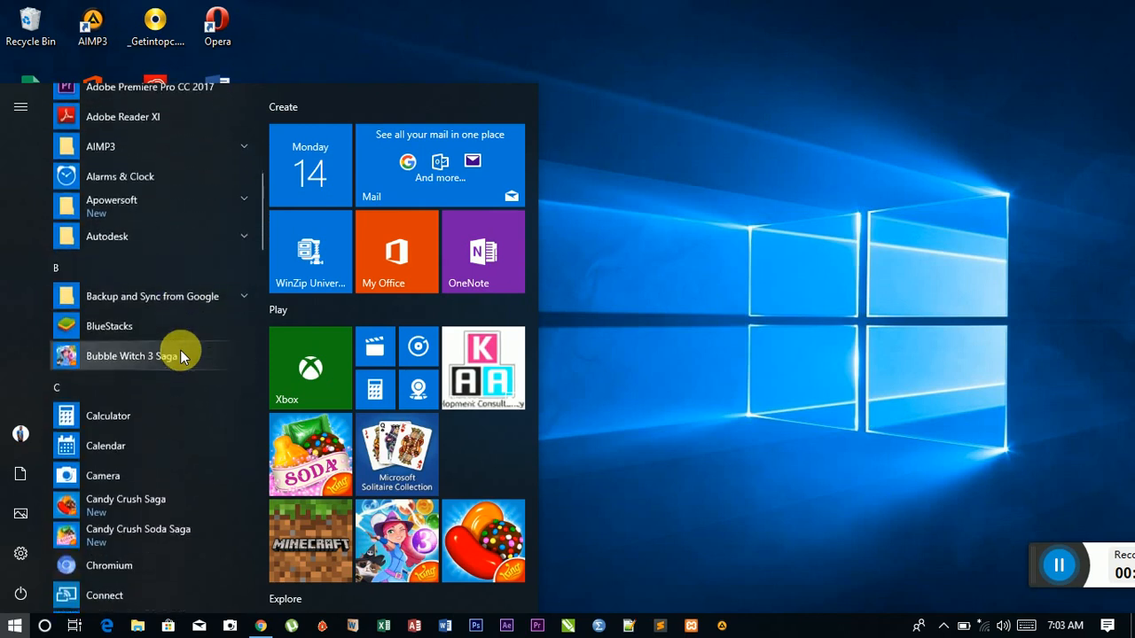
scroll(180, 349, down, 4)
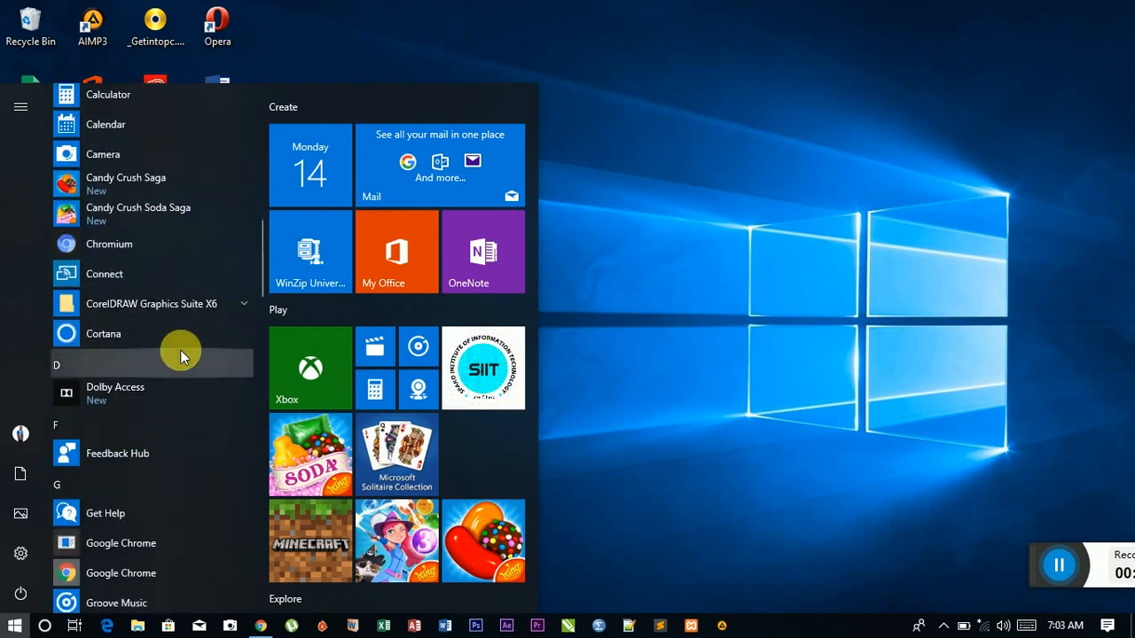
scroll(180, 350, down, 4)
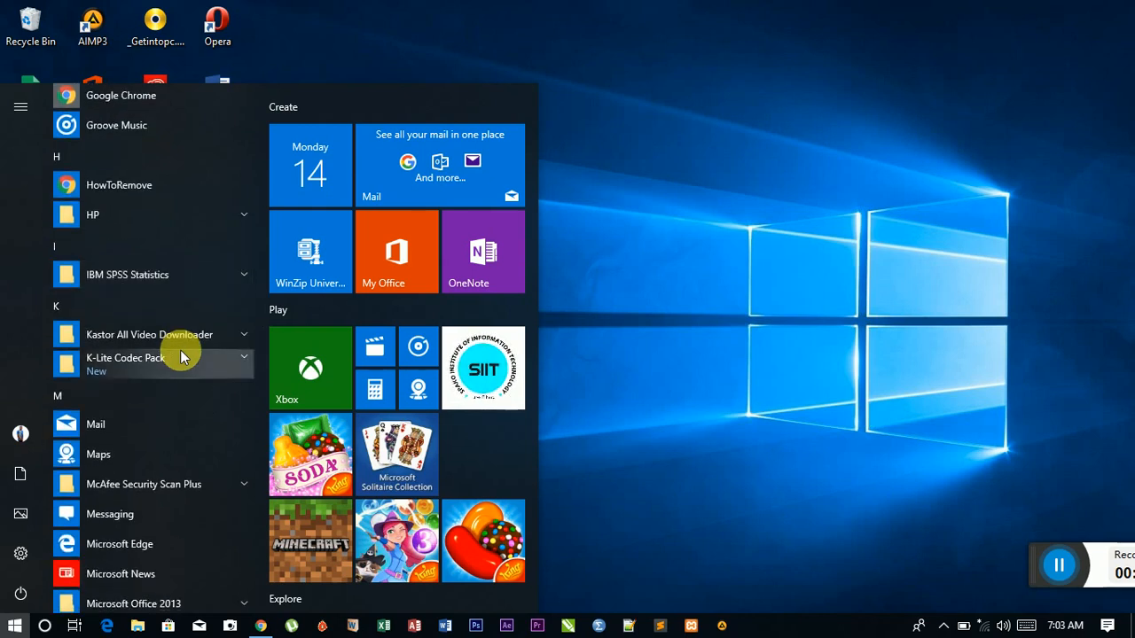
scroll(180, 350, down, 3)
scroll(180, 350, down, 2)
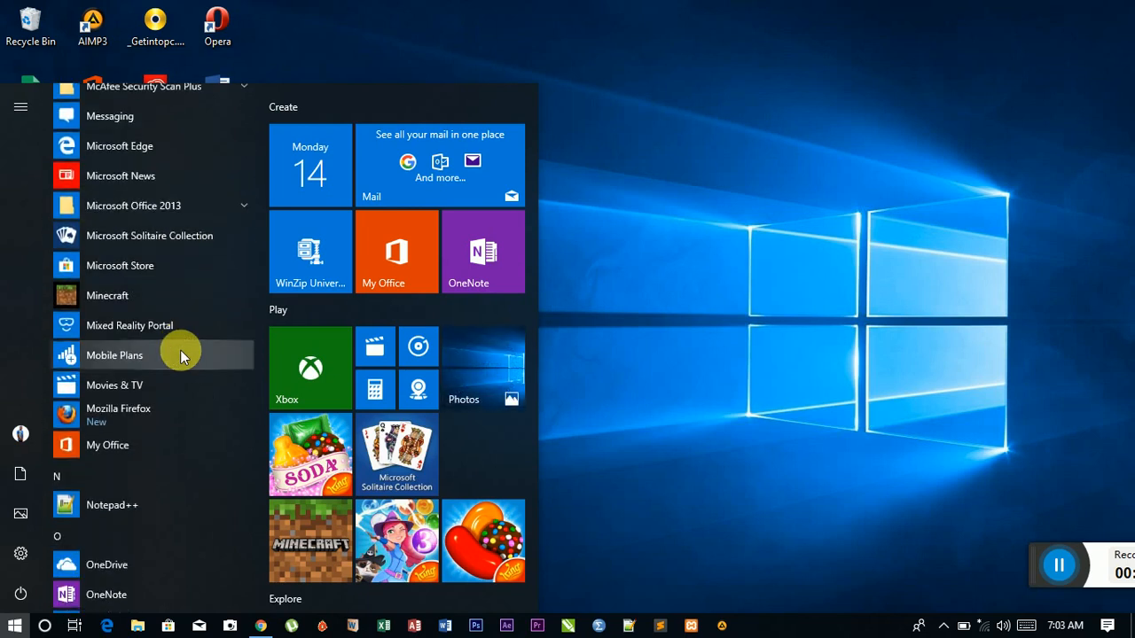
scroll(180, 350, down, 4)
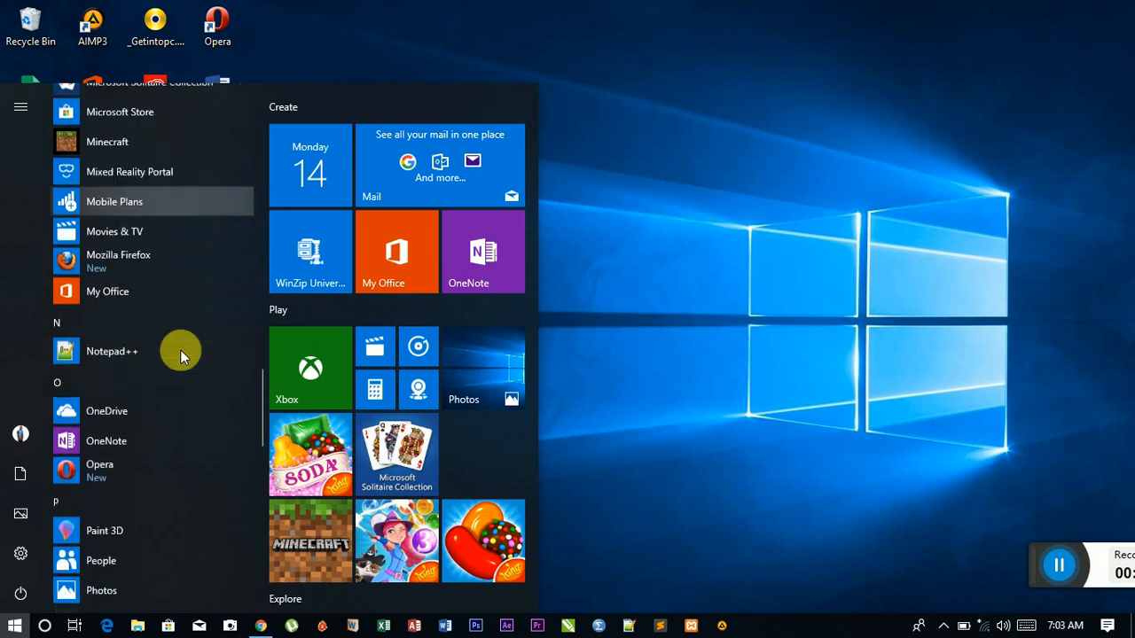
scroll(180, 349, down, 1)
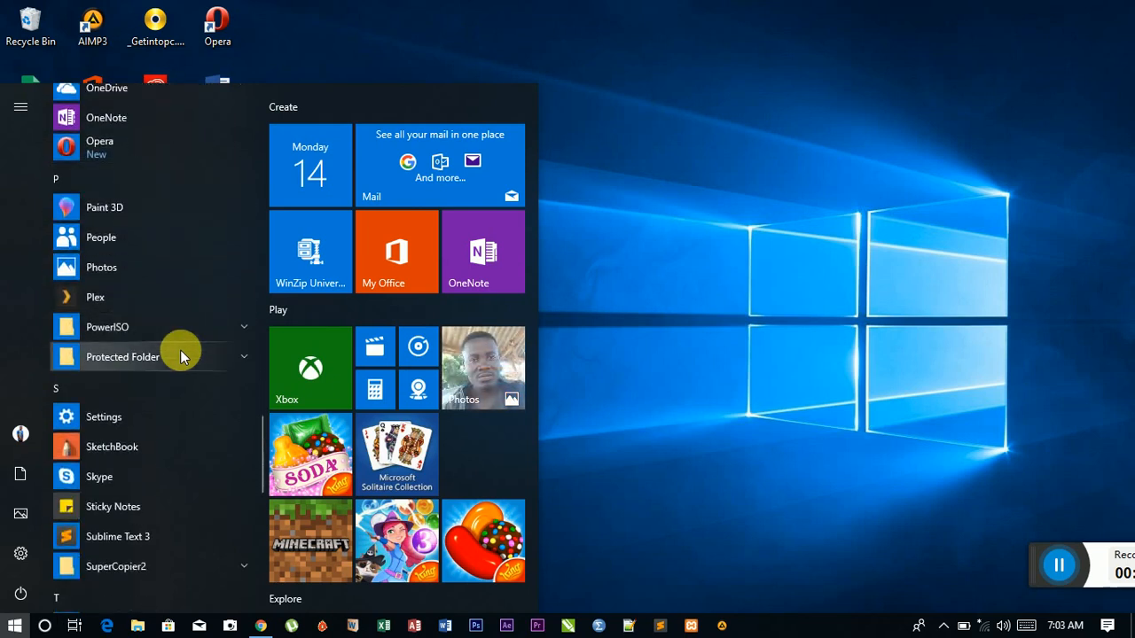
scroll(180, 350, down, 4)
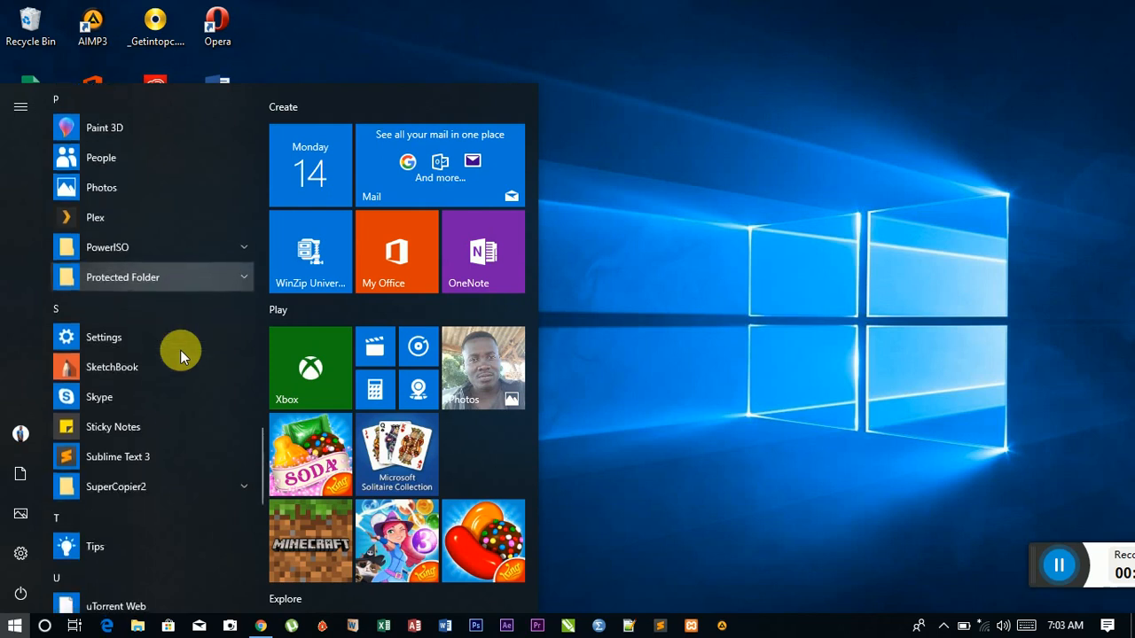
scroll(180, 349, down, 3)
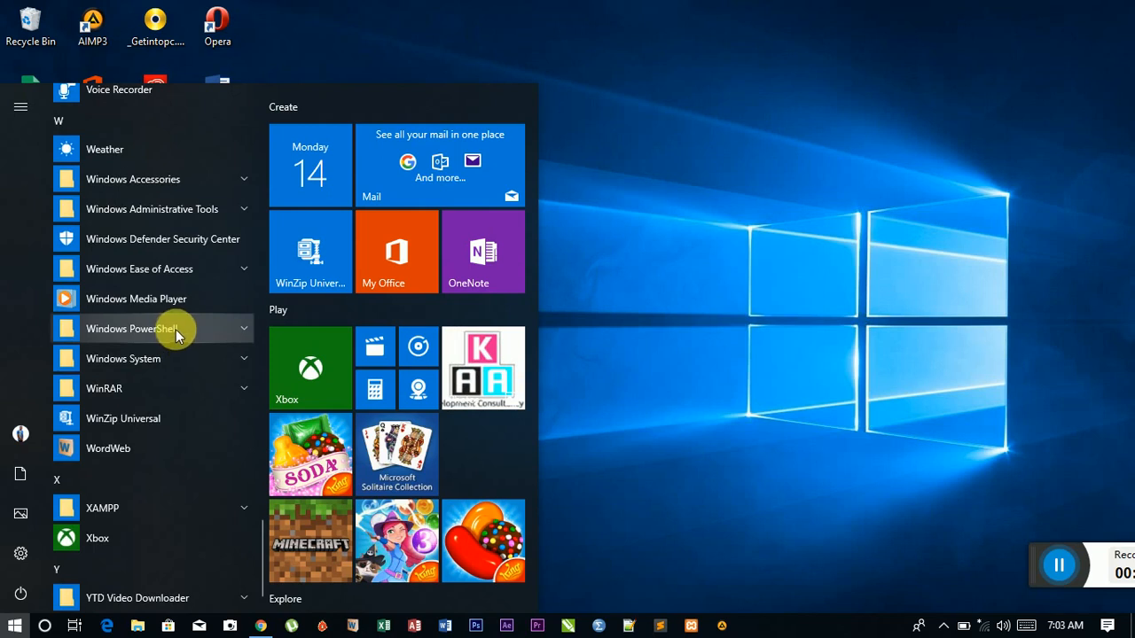
scroll(179, 311, down, 1)
scroll(179, 311, up, 10)
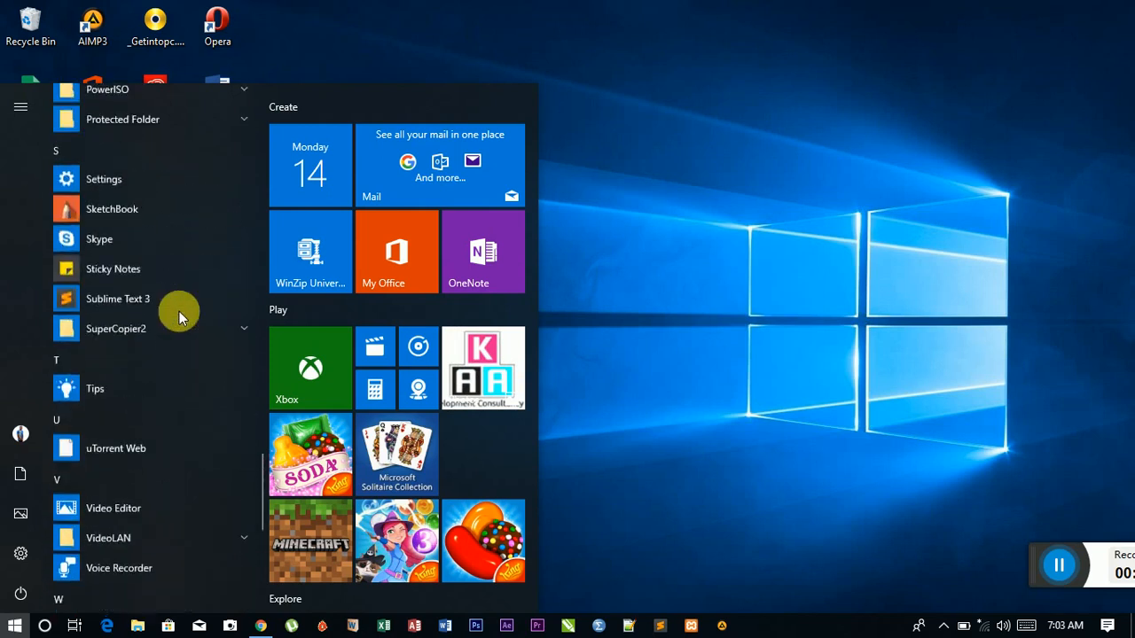
scroll(179, 312, up, 5)
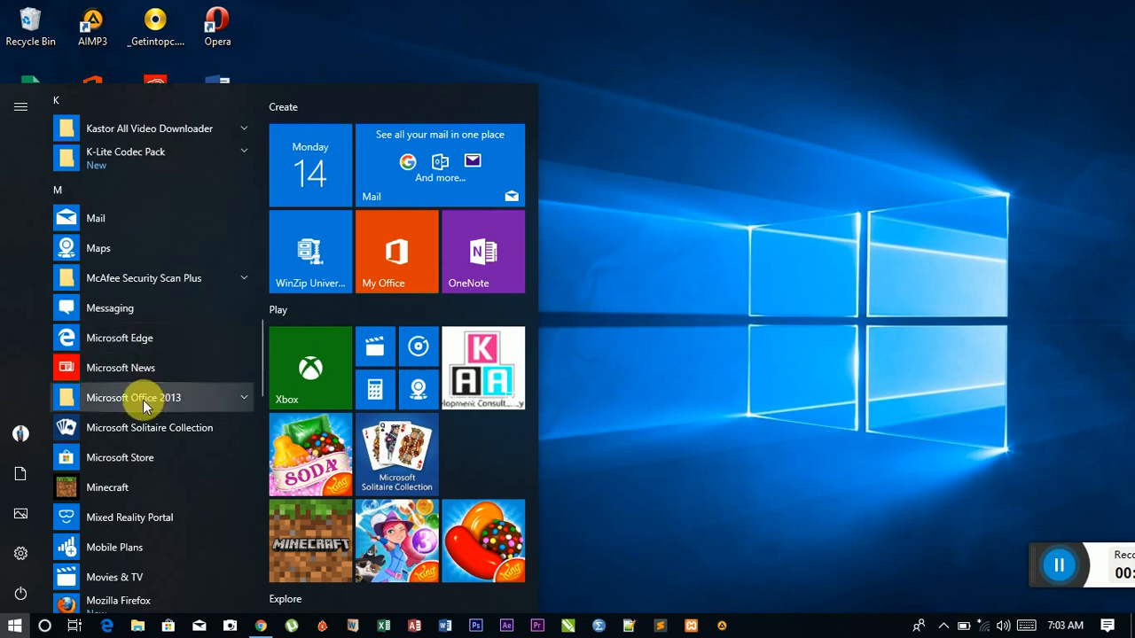
Step: Expand the Microsoft Office 2013 group and launch Word 2013
click(244, 401)
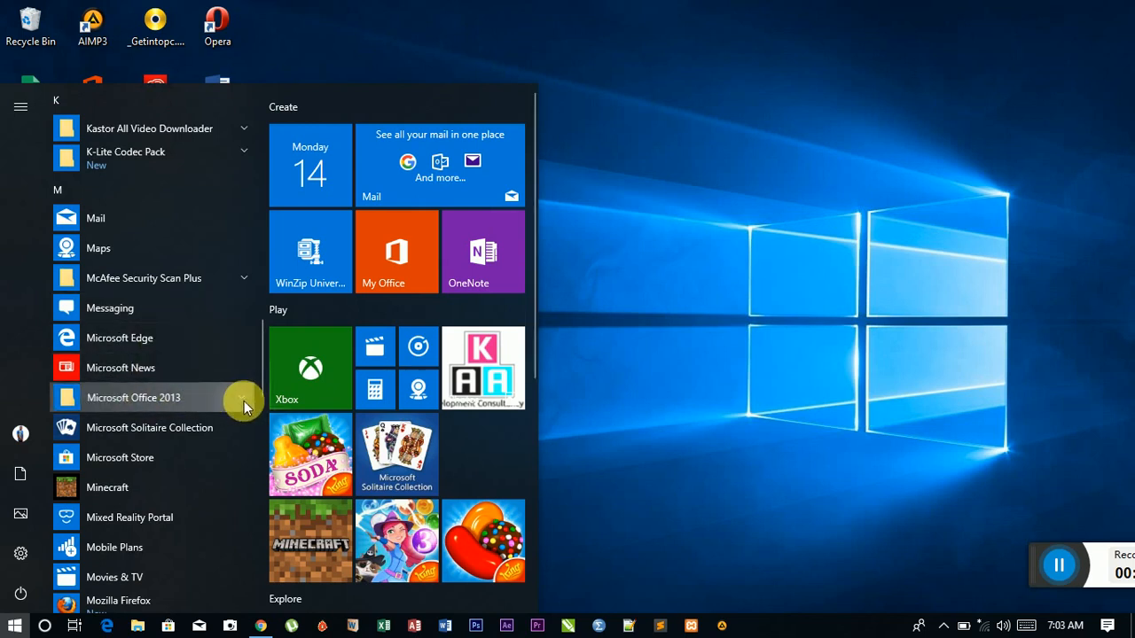
scroll(244, 401, down, 4)
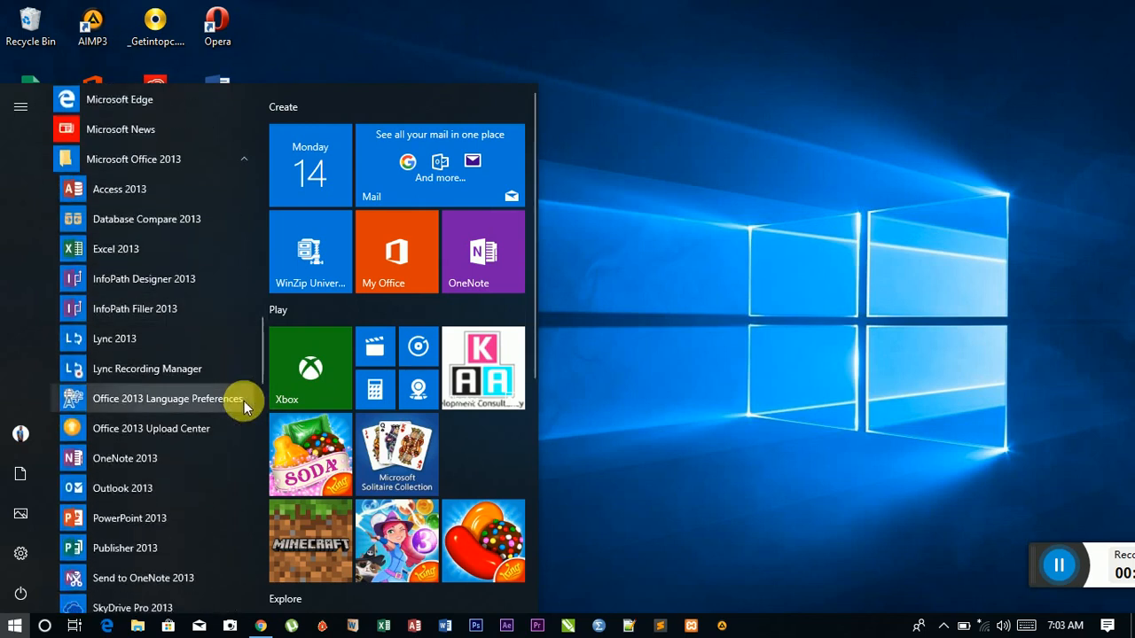
scroll(243, 401, down, 4)
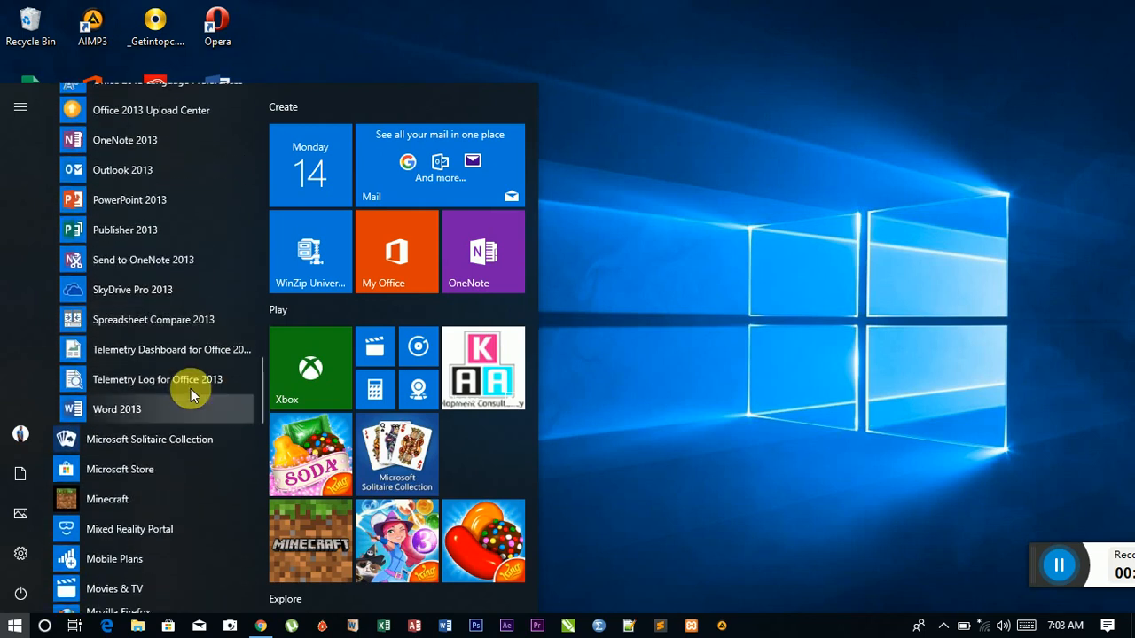
click(119, 409)
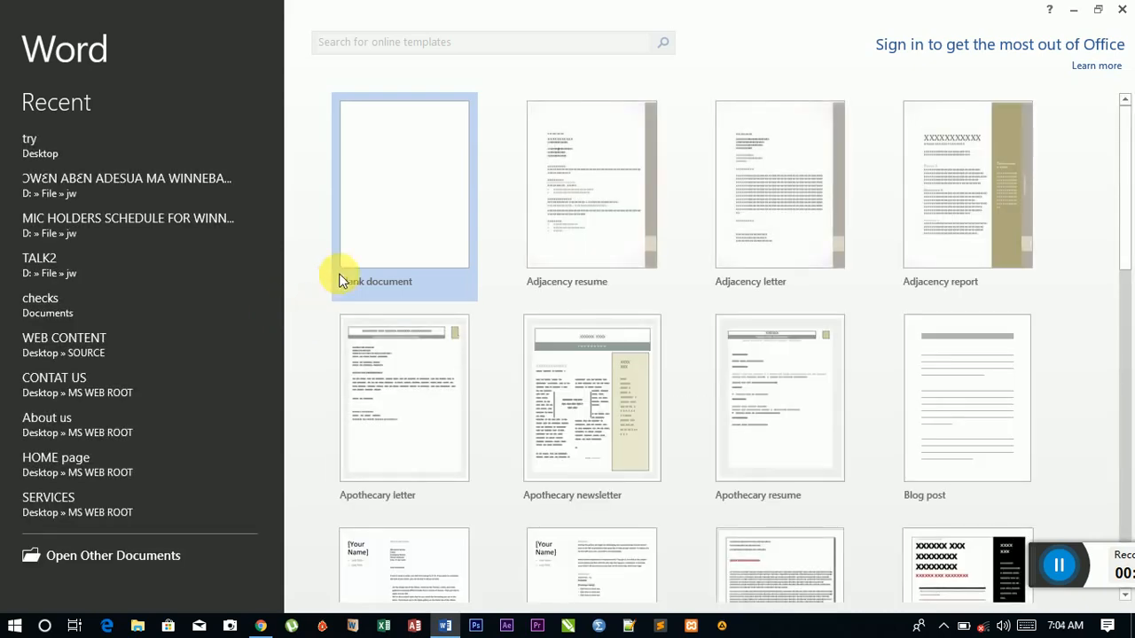
Step: Create Document1 from the Blank document template on Word's start screen
click(419, 199)
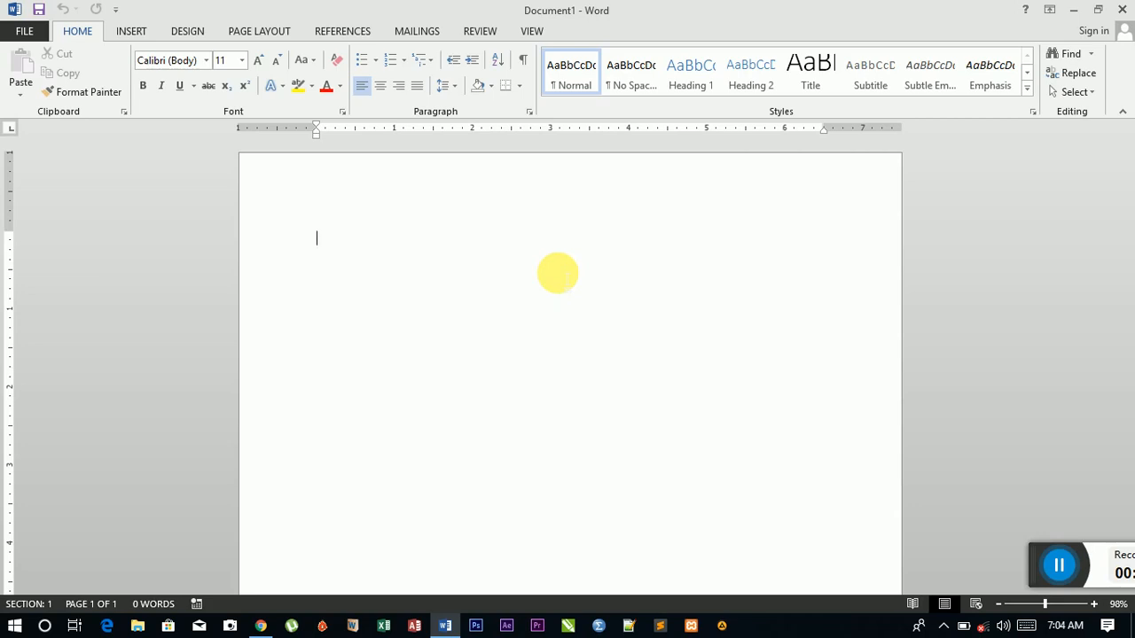
Step: Close Word along with its empty Document1
click(1121, 9)
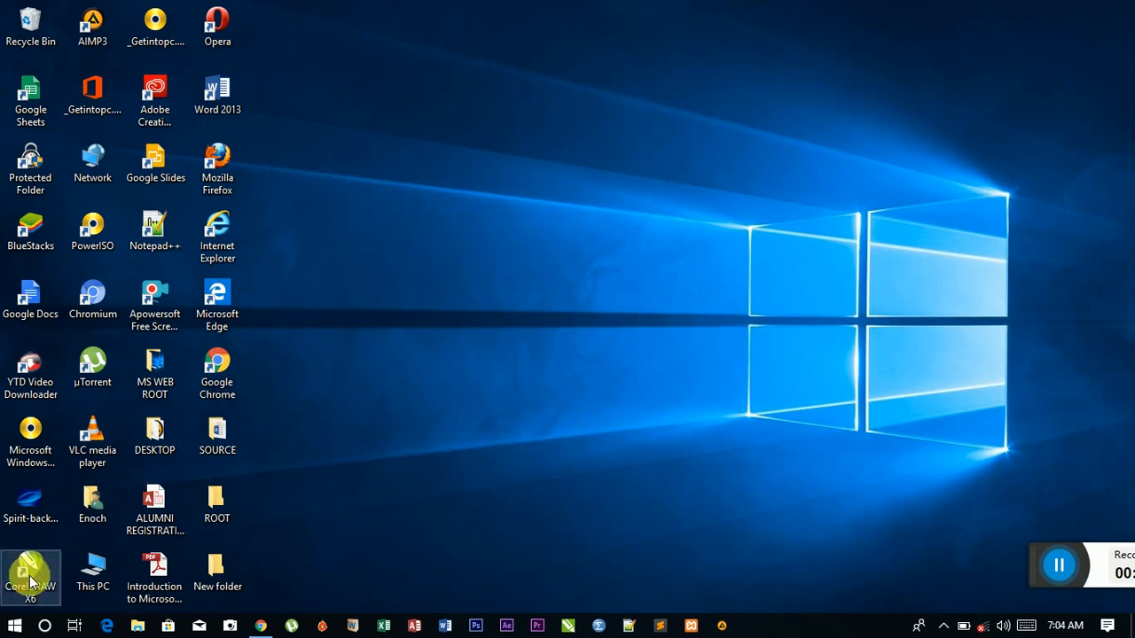
click(14, 626)
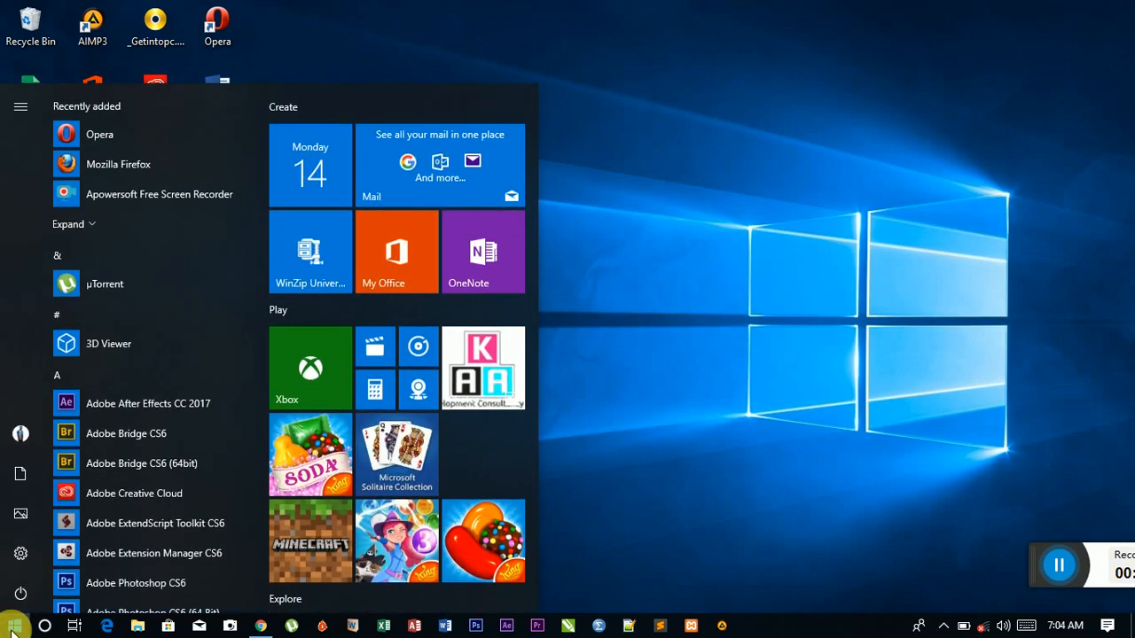
click(13, 626)
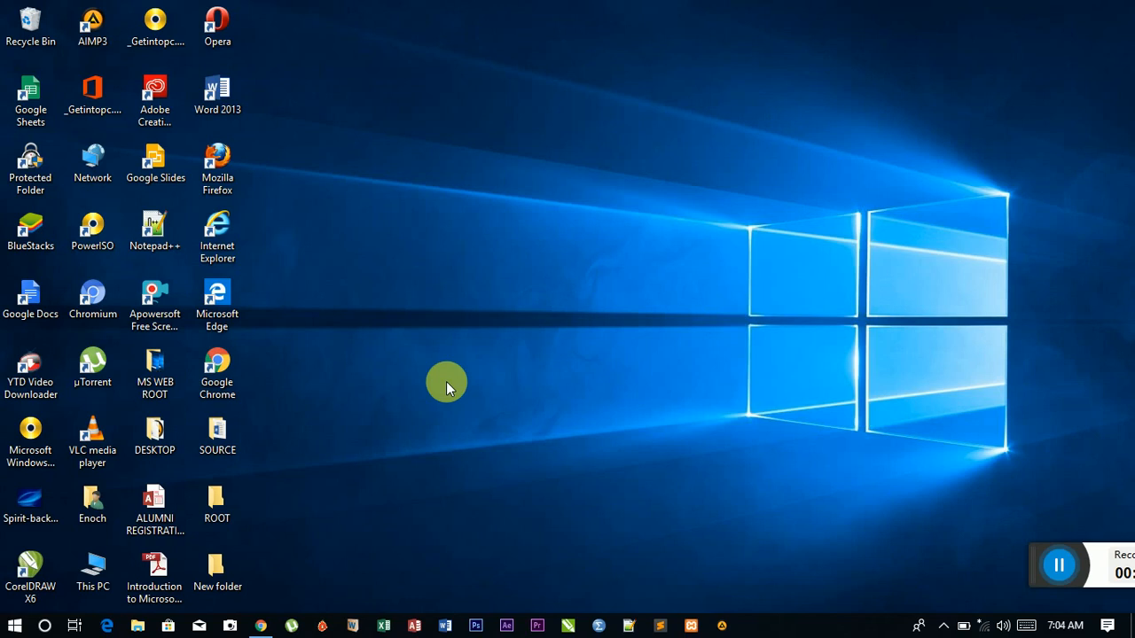
Step: Relaunch Word by running the winword command from the Run box
key(super+r)
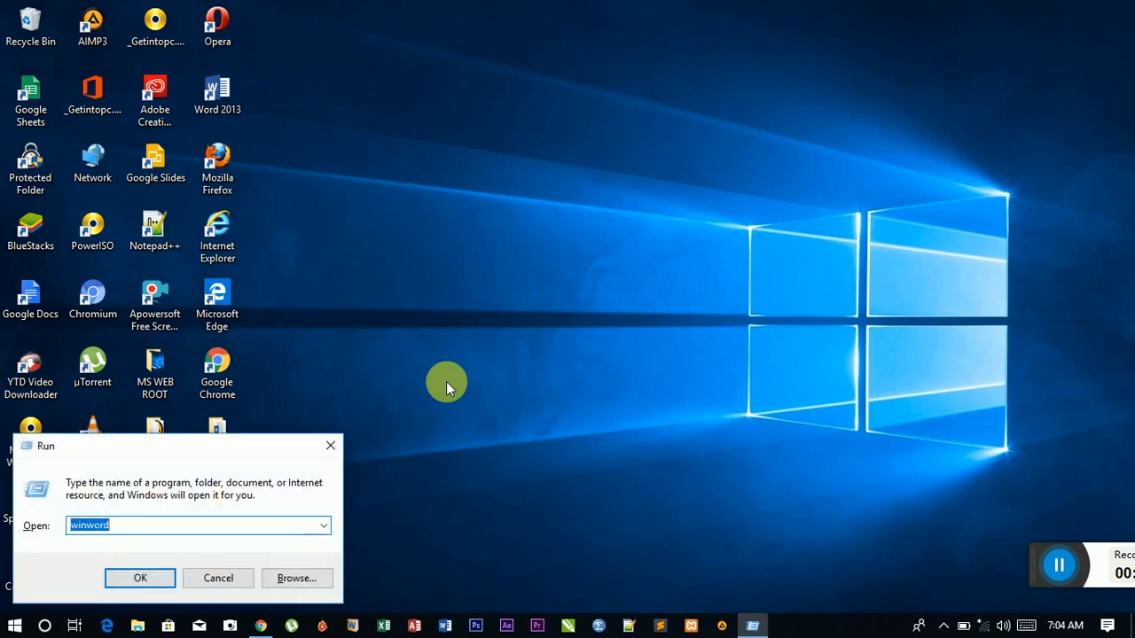
drag(226, 447, 511, 266)
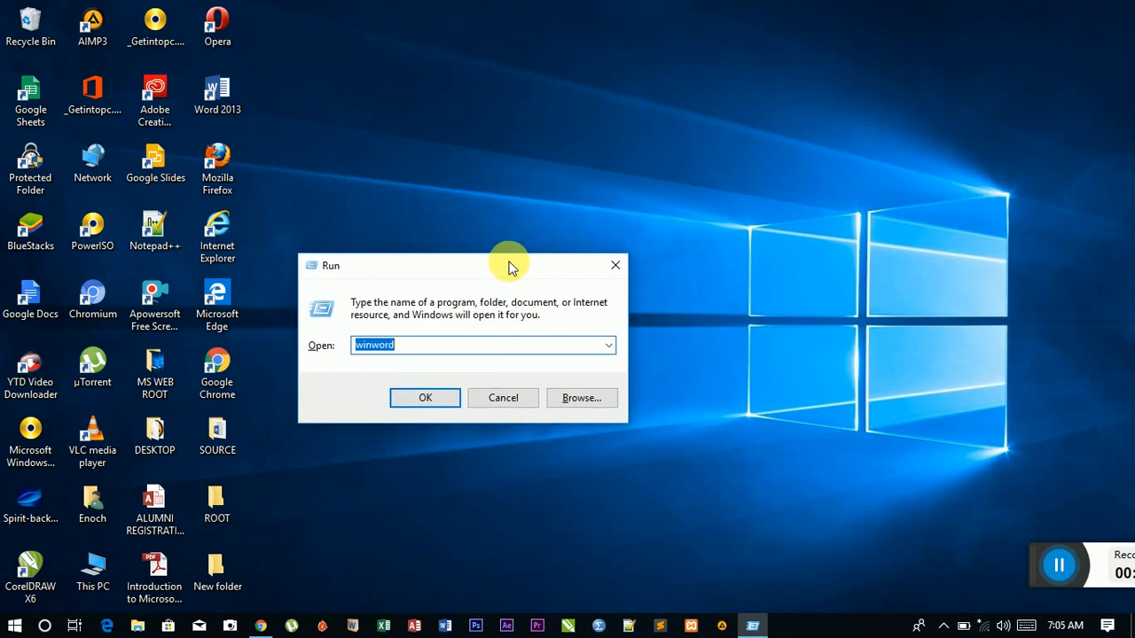
click(413, 350)
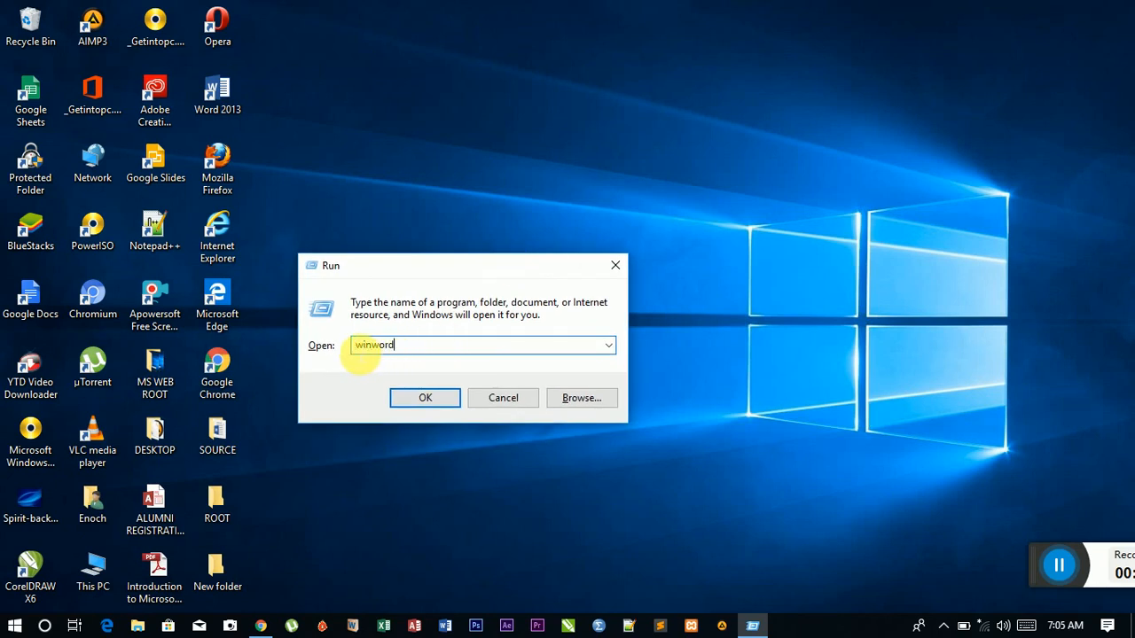
drag(353, 348, 403, 351)
click(414, 350)
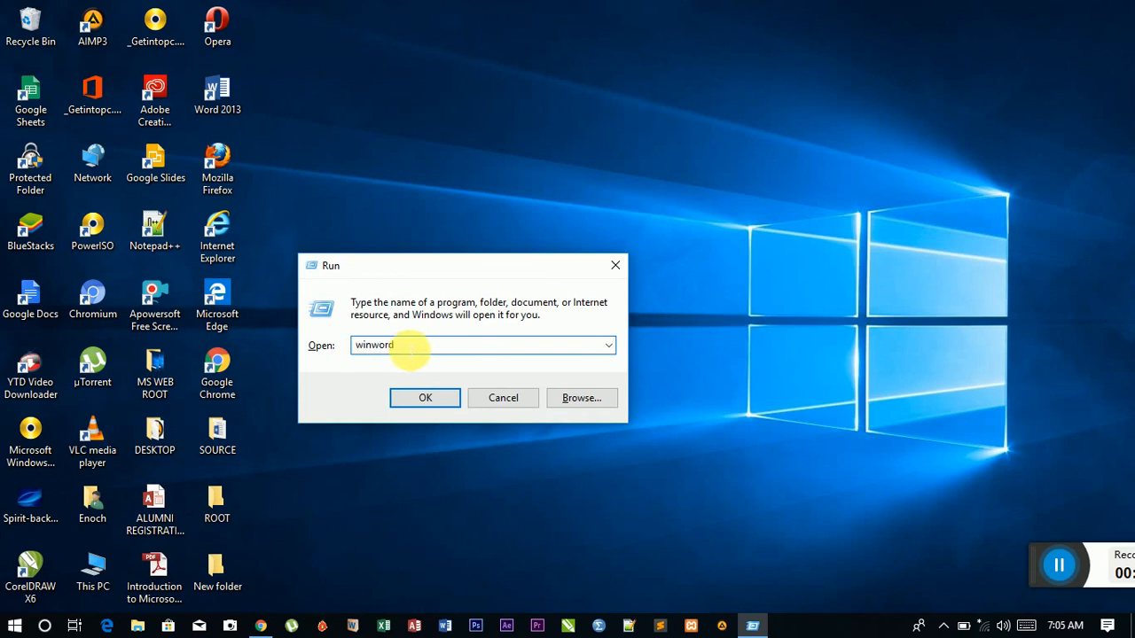
click(425, 398)
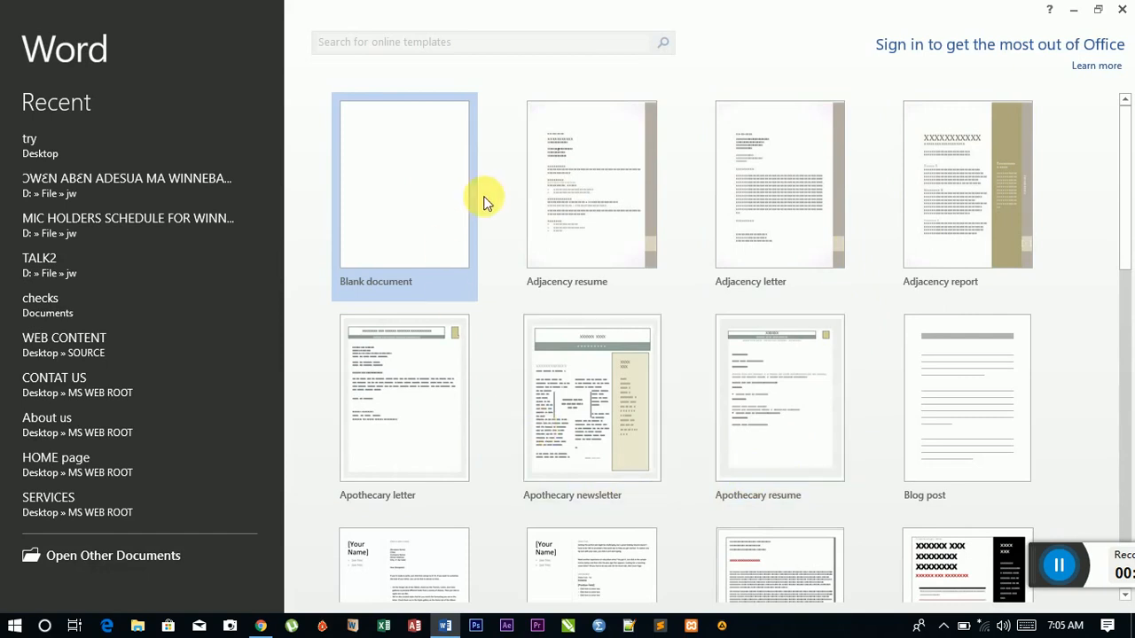
Step: Scroll the start-screen template gallery down and back up to Blank document
scroll(553, 315, down, 4)
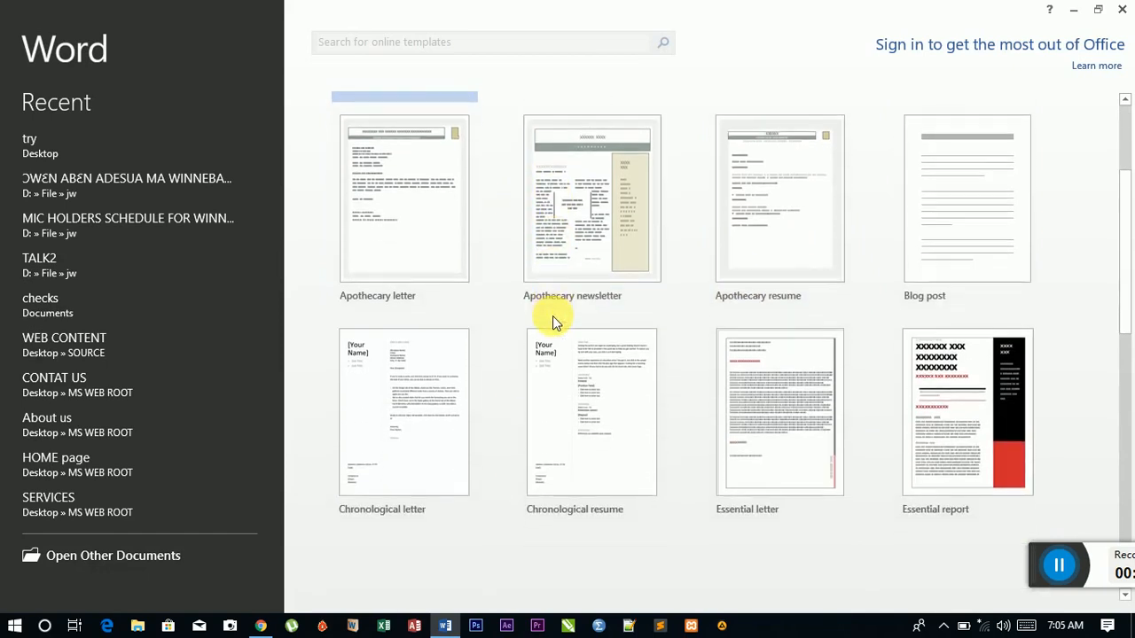
scroll(553, 316, up, 3)
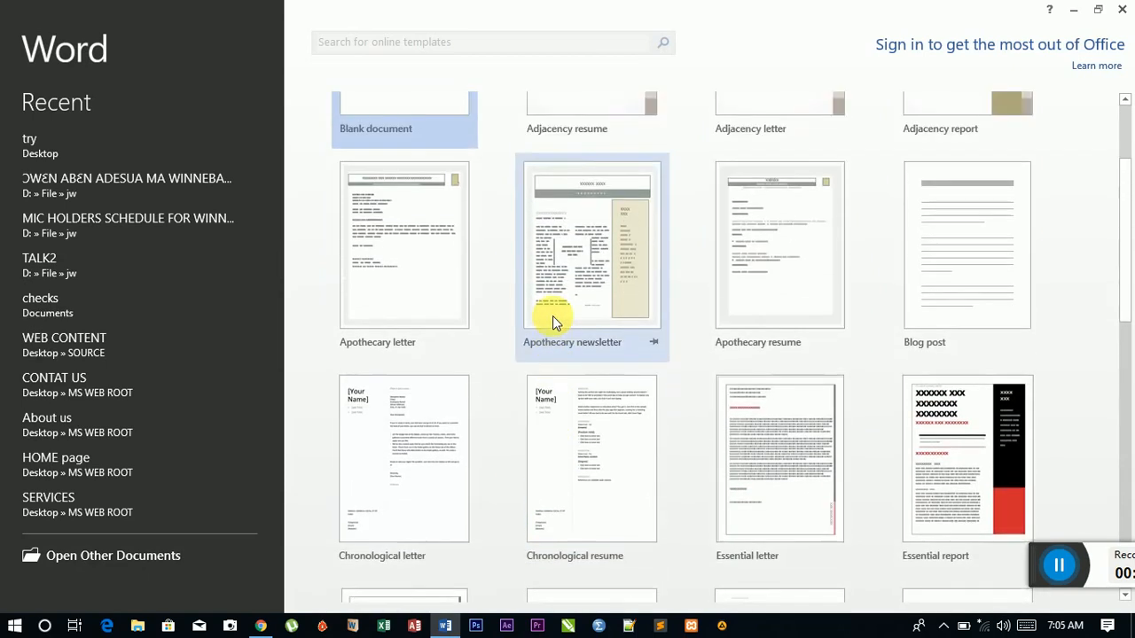
scroll(559, 301, up, 1)
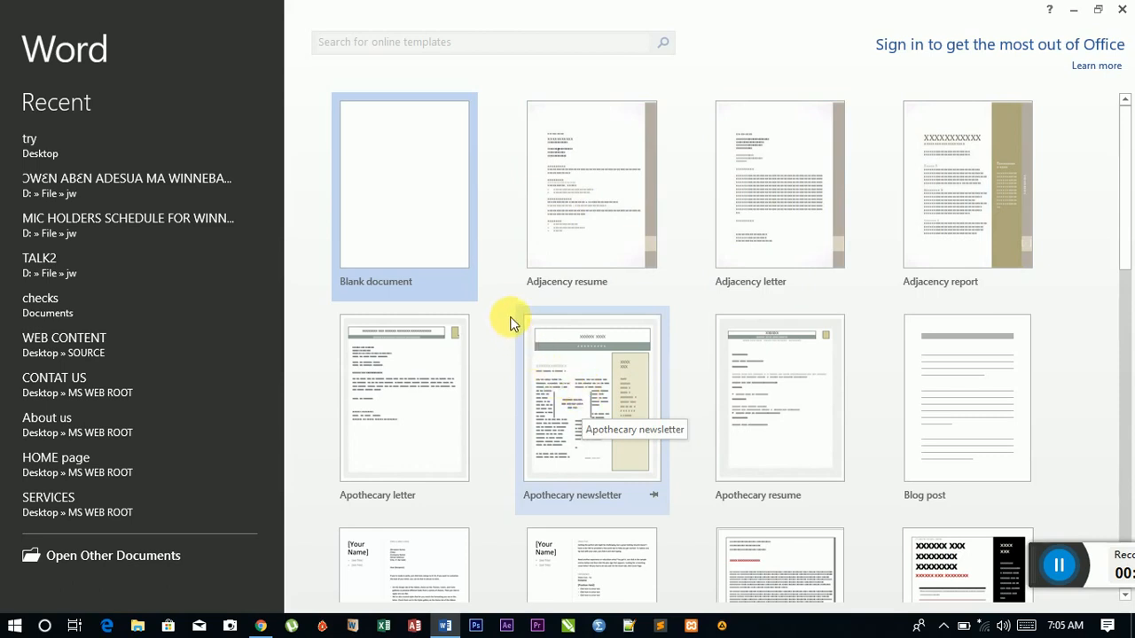
Step: Start an empty Document1 from the Blank document template
click(375, 203)
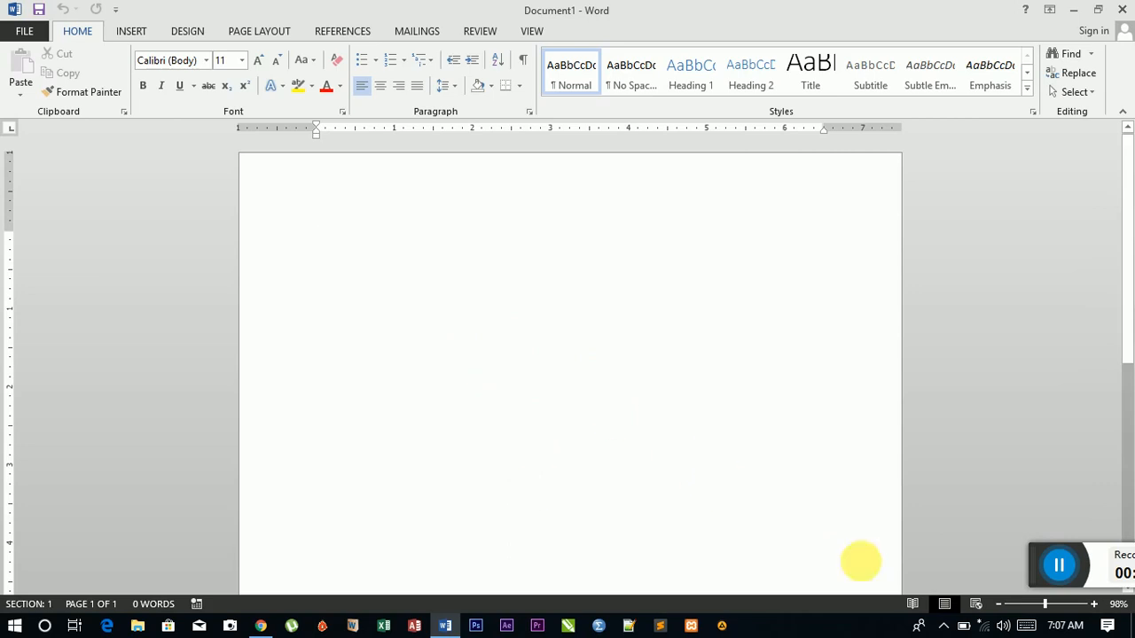
Step: Open the Save As dialog and browse into the empty ROOT folder on the Desktop
click(21, 33)
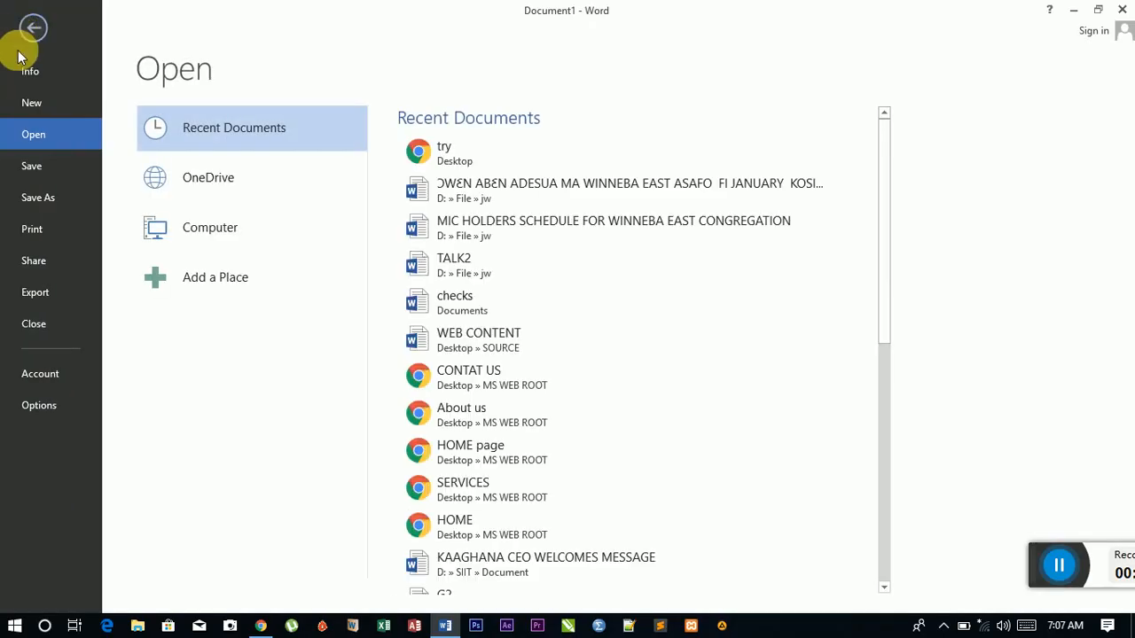
click(38, 197)
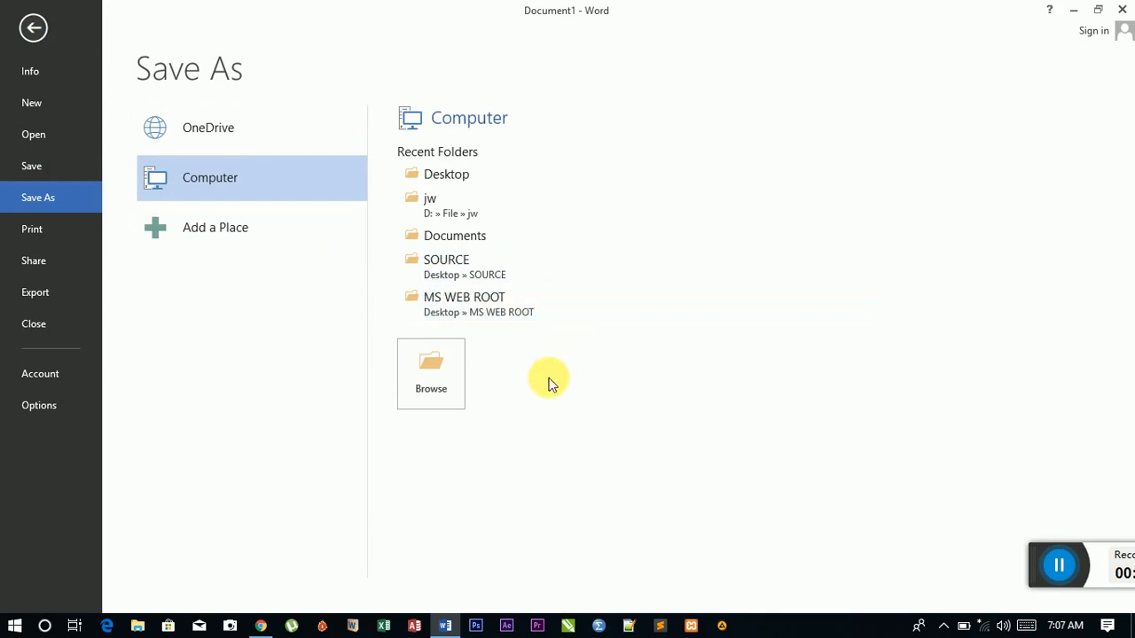
click(438, 368)
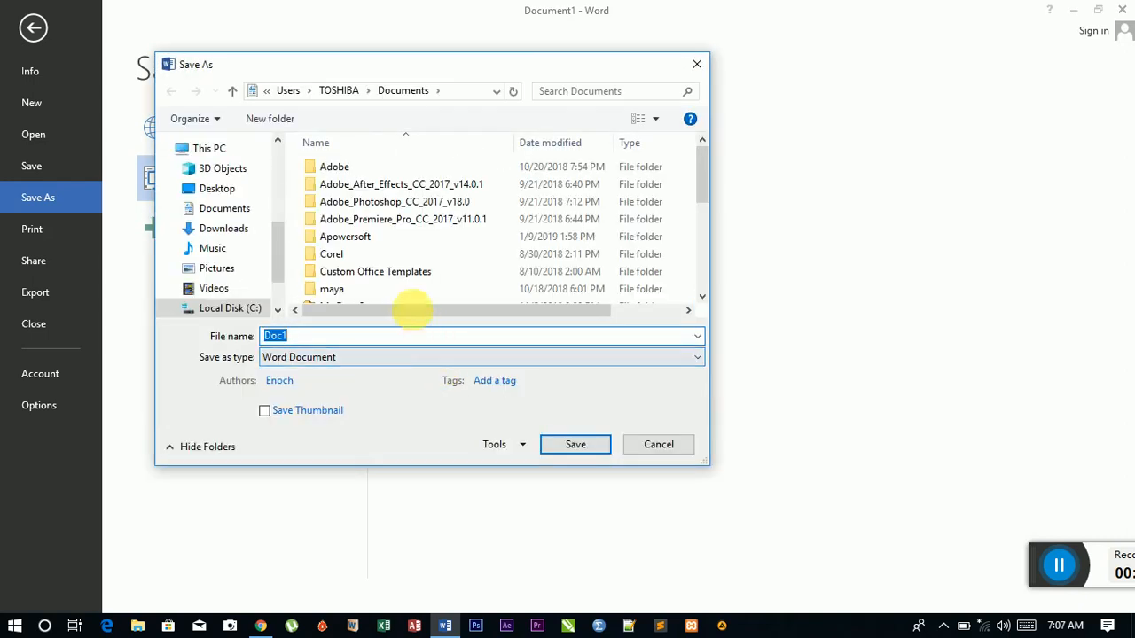
click(225, 195)
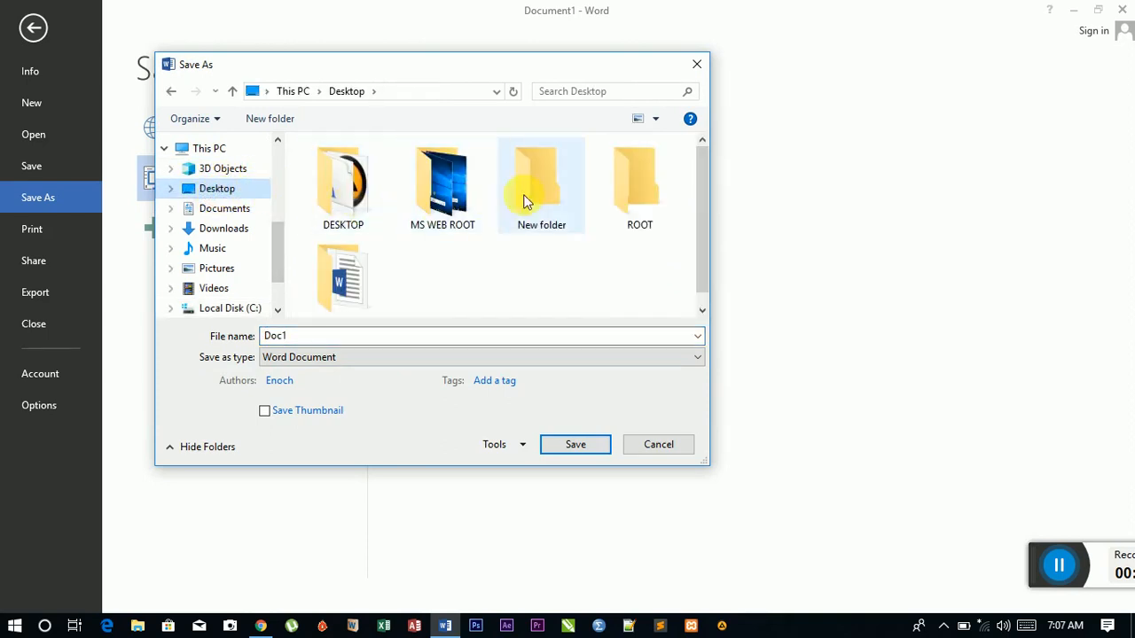
click(638, 204)
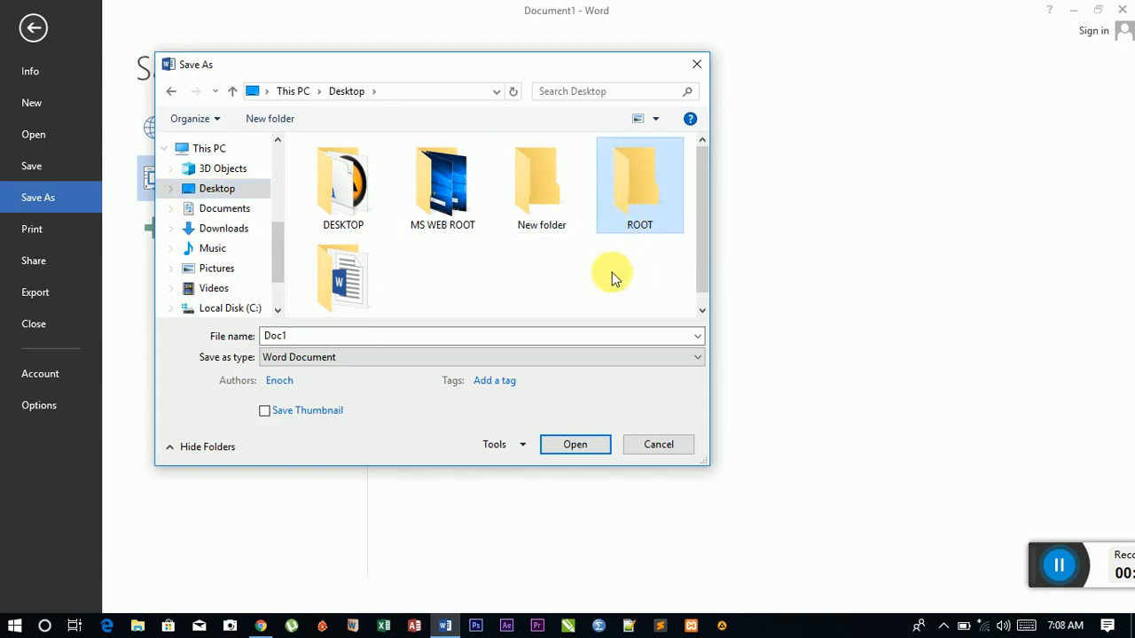
click(588, 445)
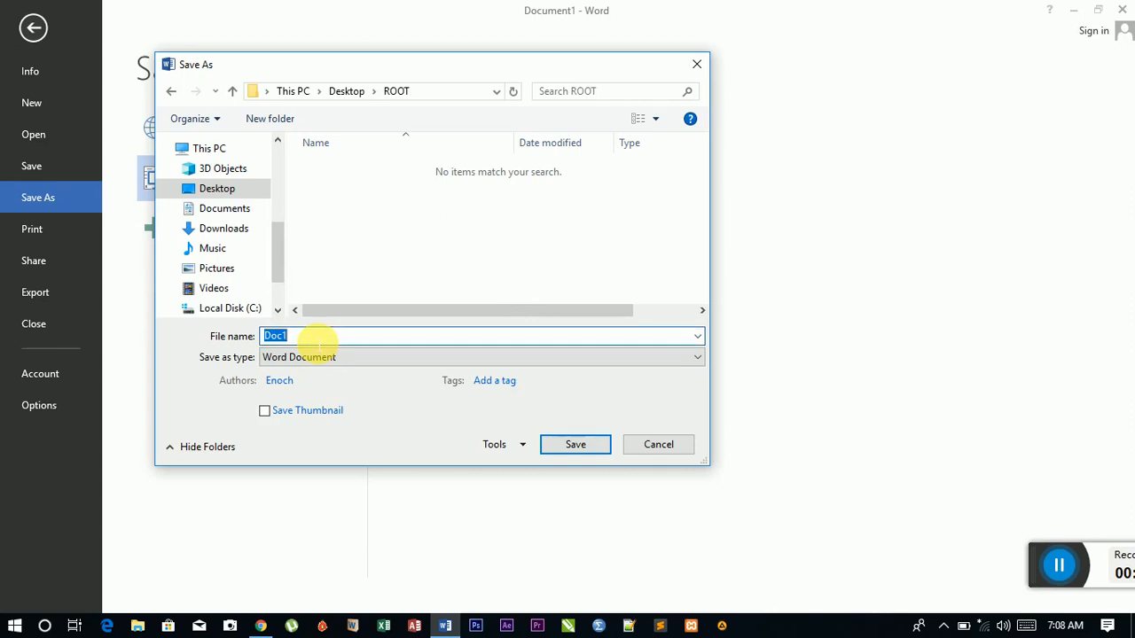
Step: Name the file HOME PAGE, choose the Web Page file type, and save
text(HO)
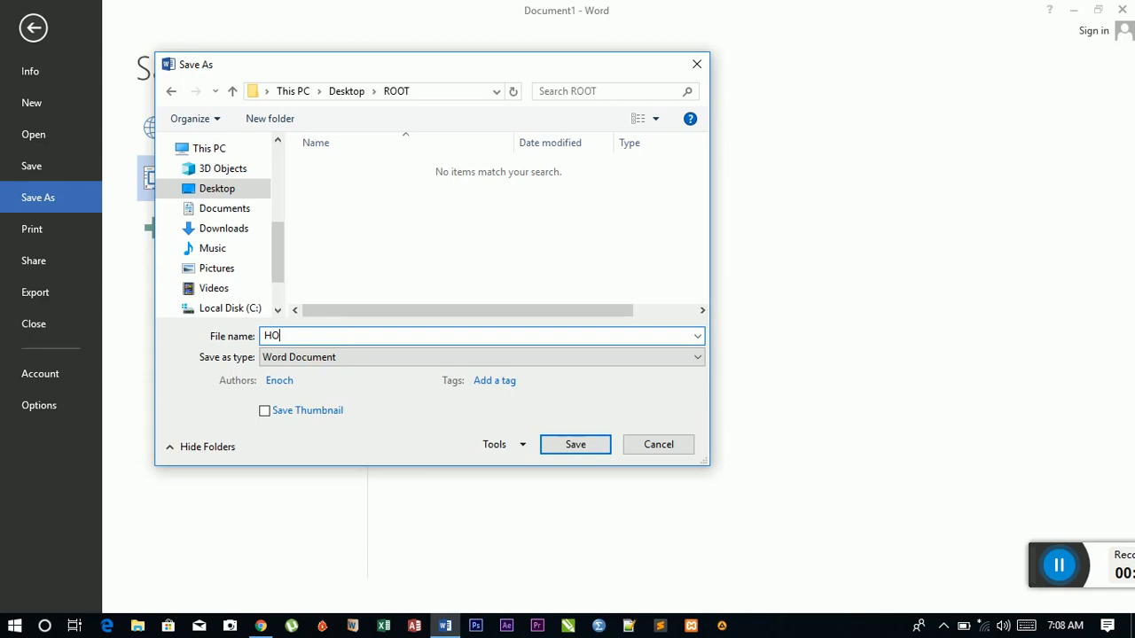
text(ME PAGE)
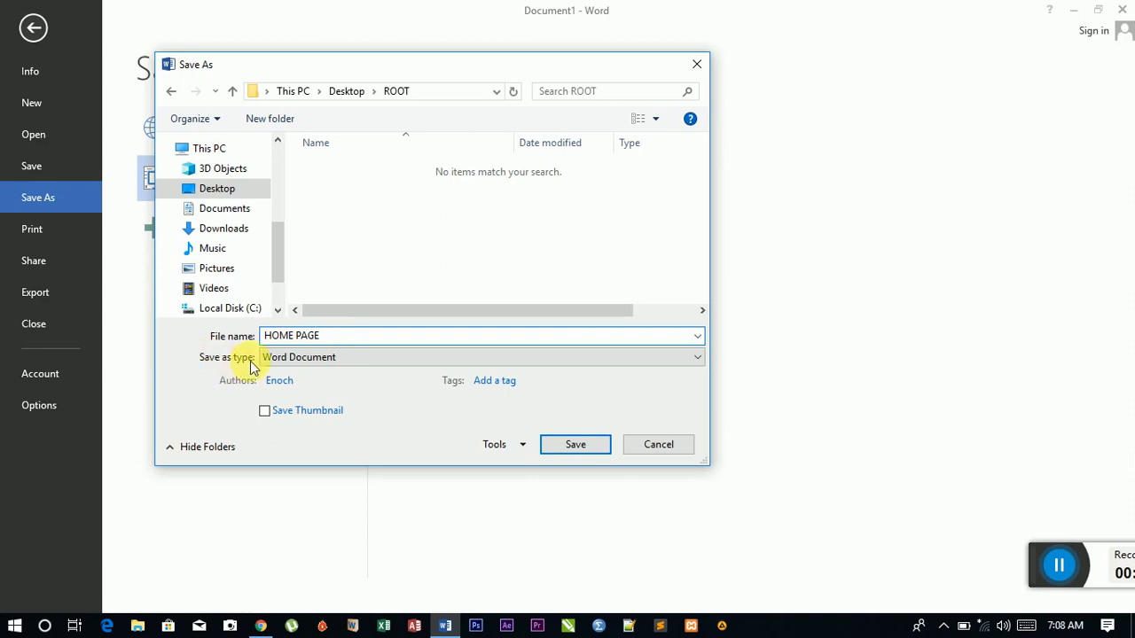
click(697, 360)
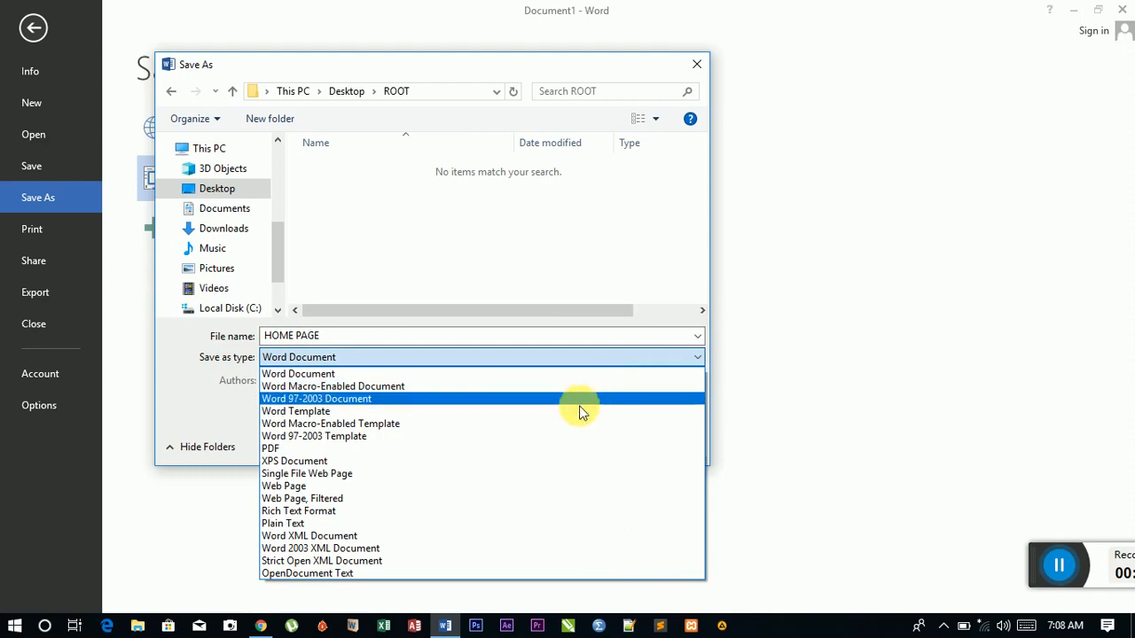
click(460, 485)
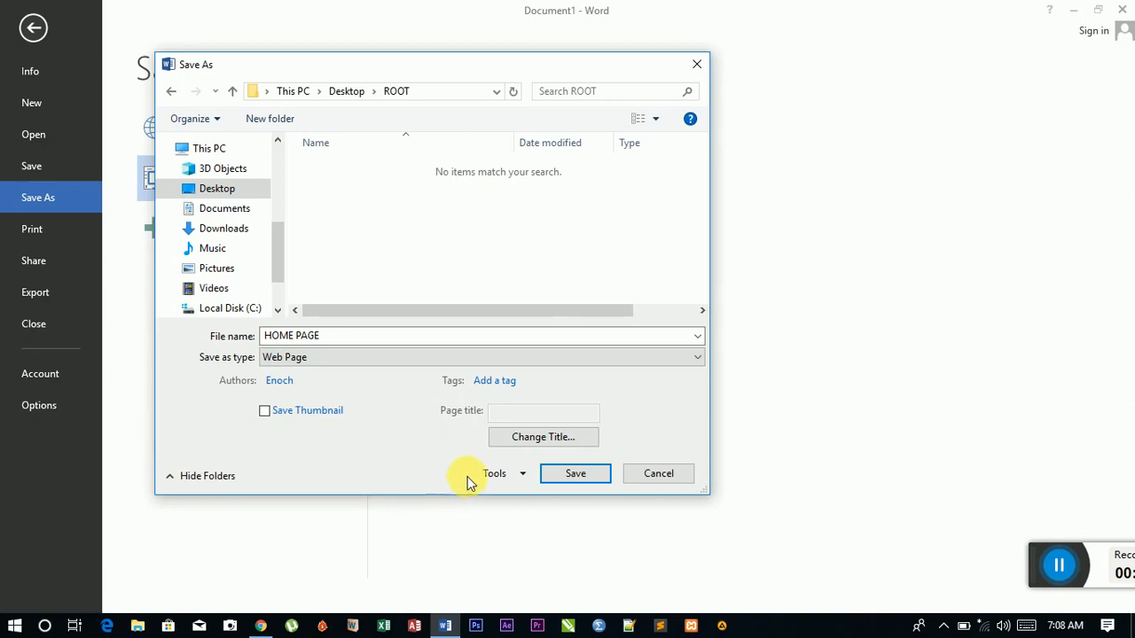
click(575, 477)
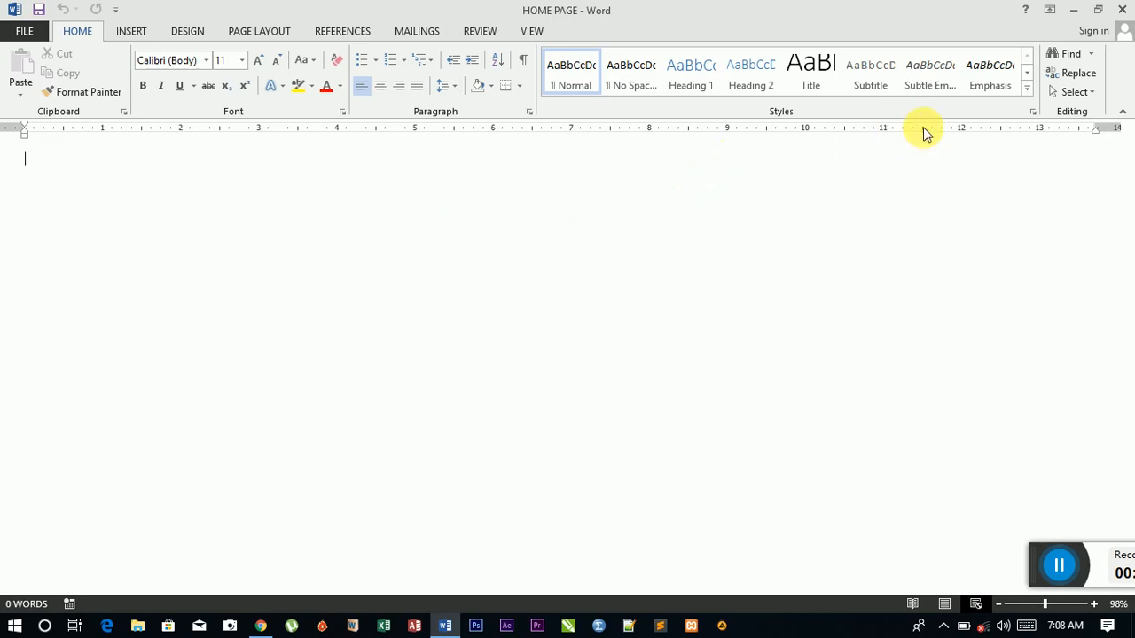
Step: Check the desktop ROOT folder in Large icons for HOME PAGE and HOME PAGE_files, then close it
click(1074, 18)
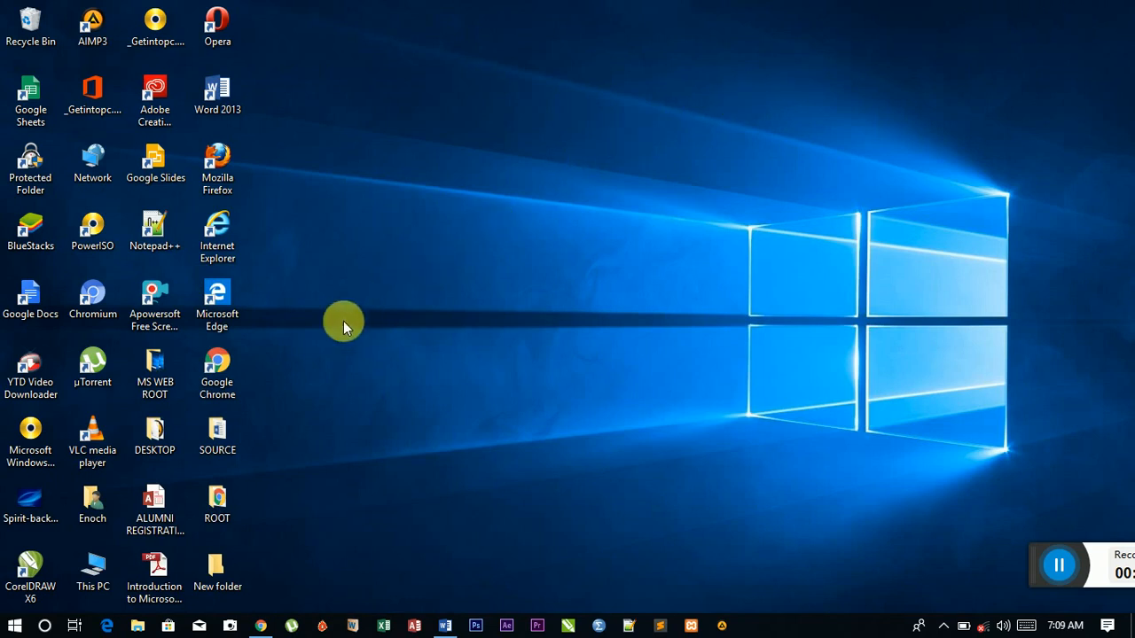
drag(215, 494, 454, 204)
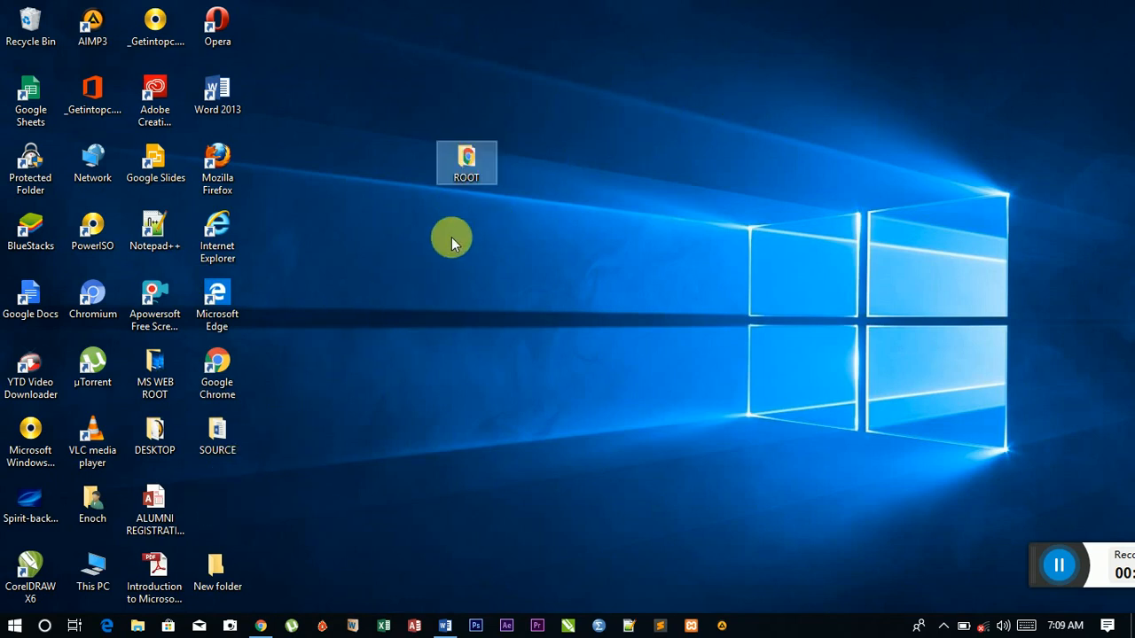
double_click(468, 157)
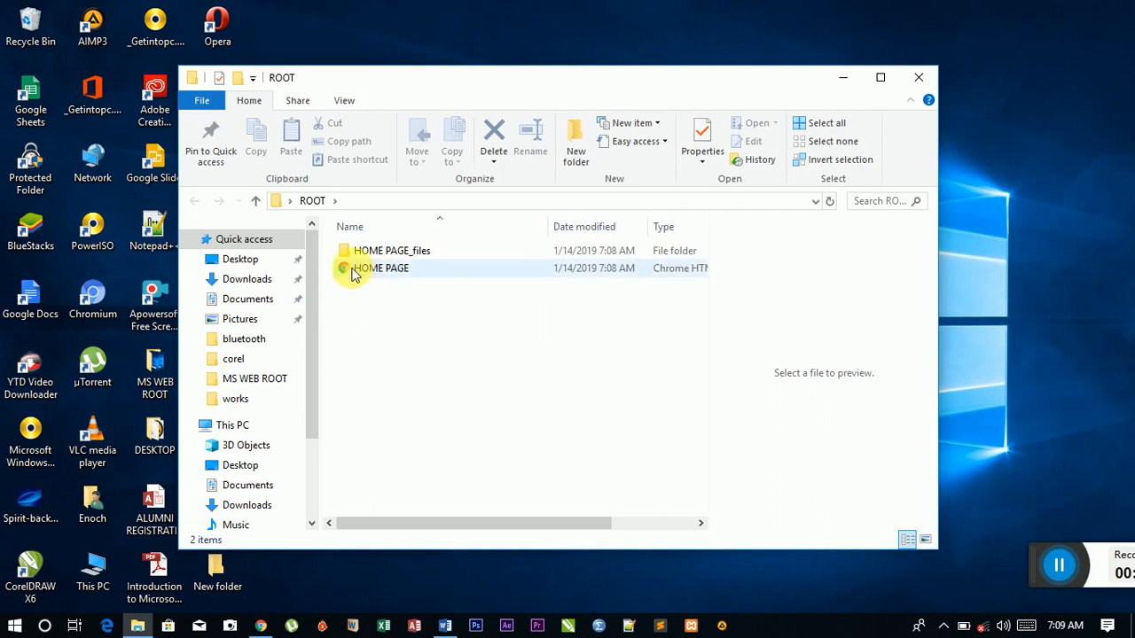
click(925, 540)
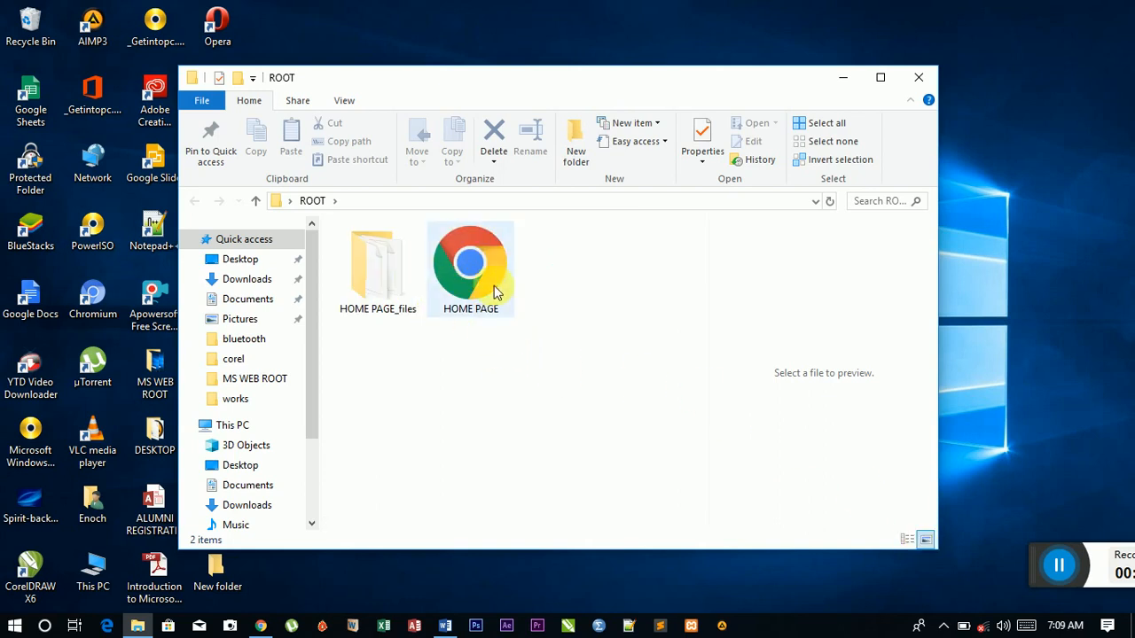
drag(507, 85, 667, 66)
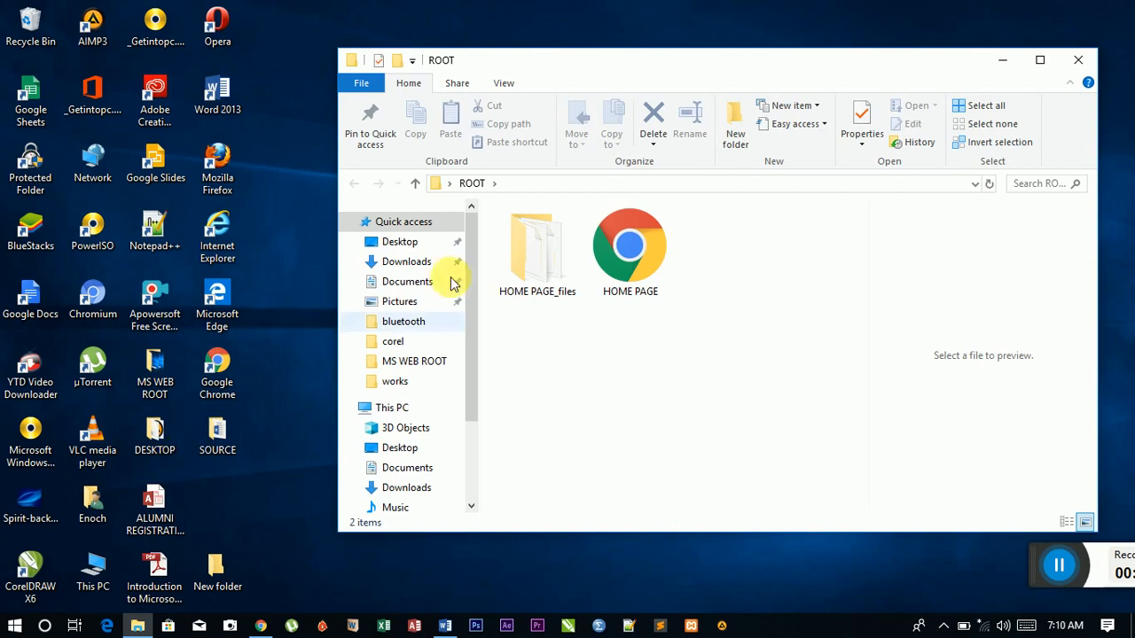
click(1074, 62)
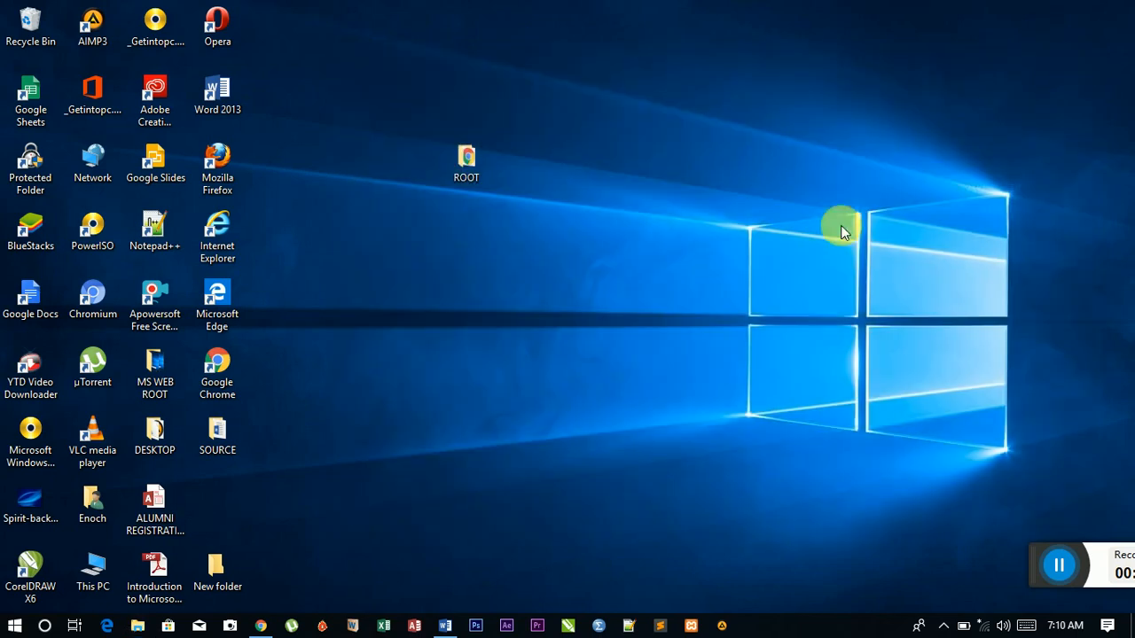
Step: Return to HOME PAGE and insert a one-column, four-row table
click(445, 626)
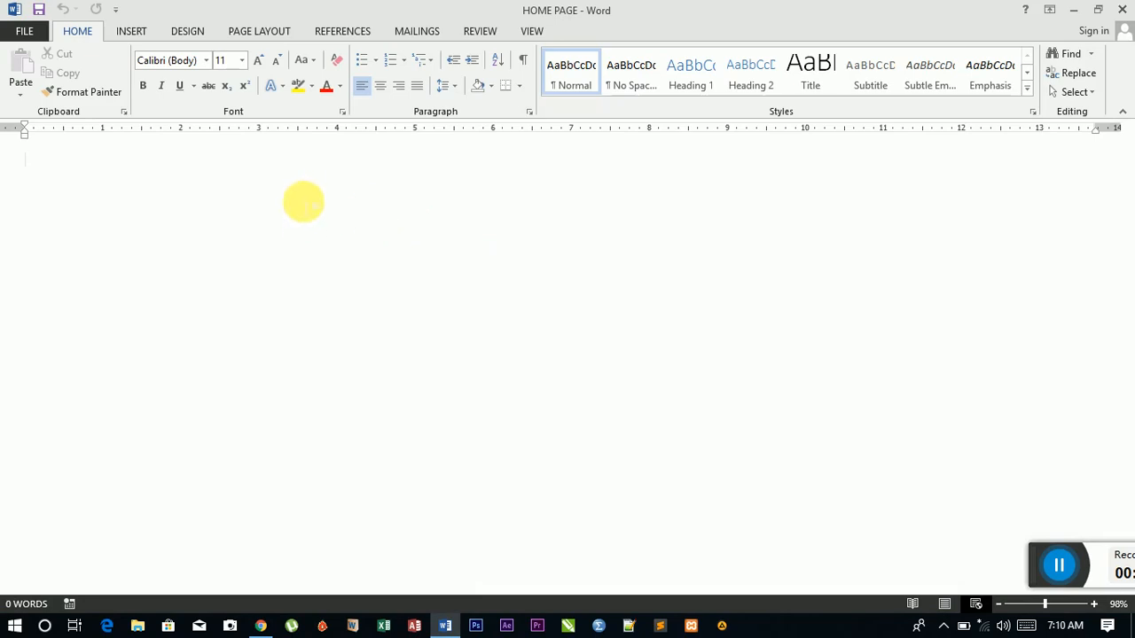
click(130, 32)
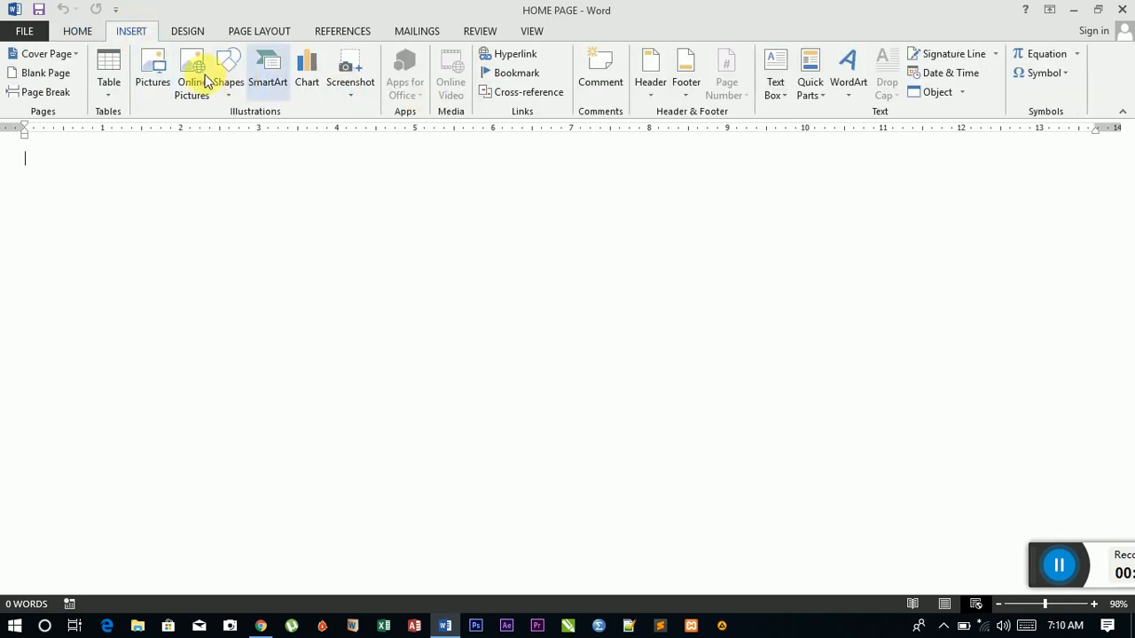
click(108, 100)
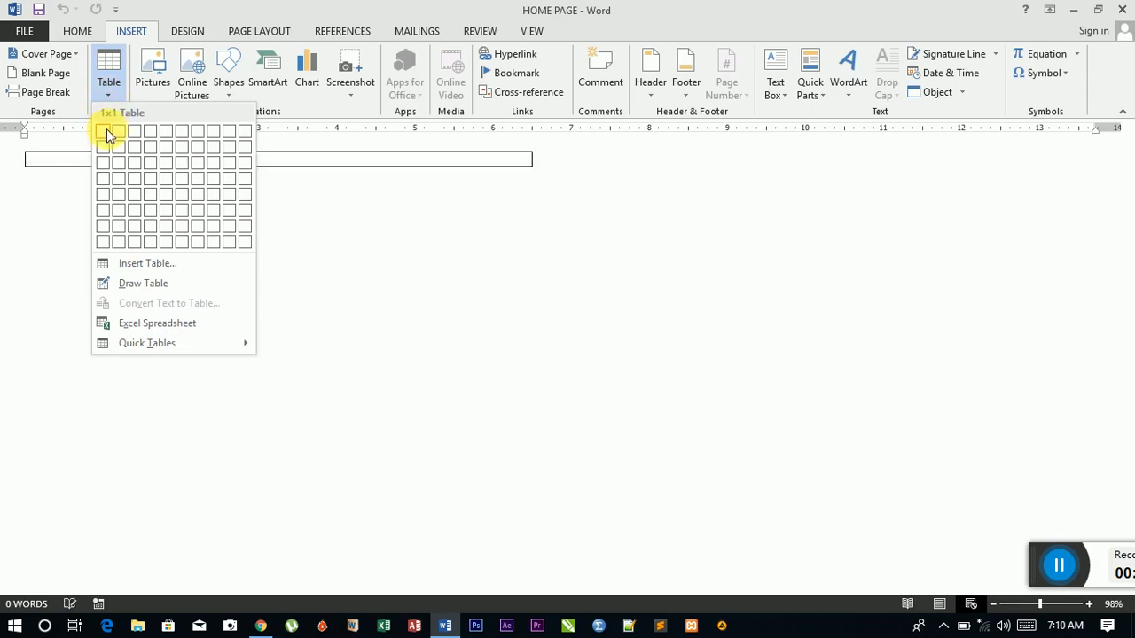
click(105, 180)
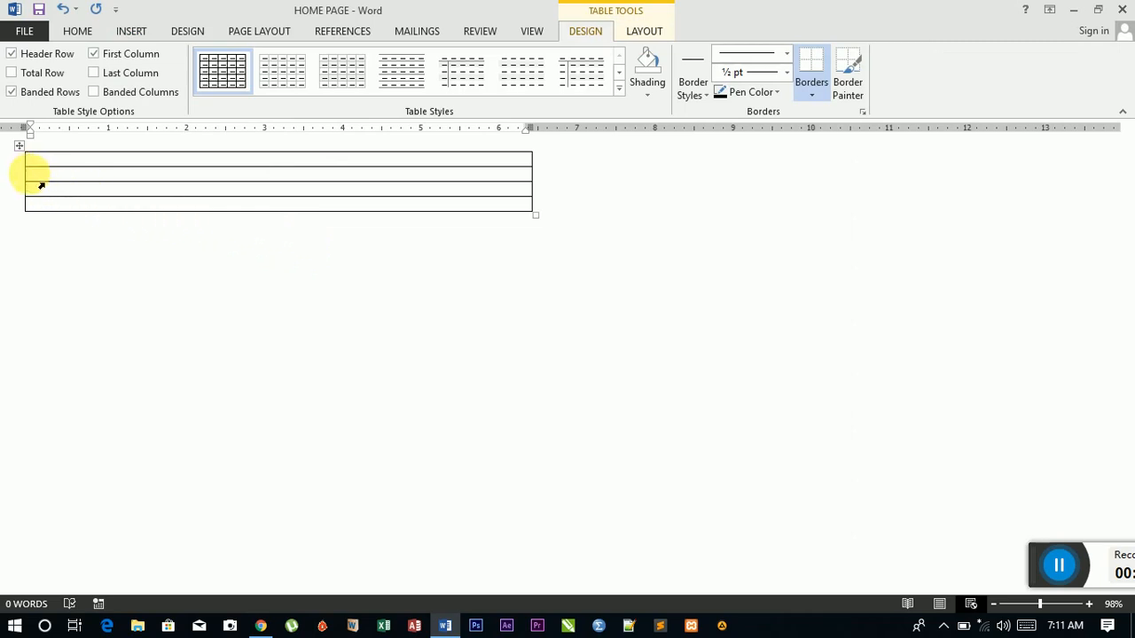
Step: Select the entire 1x4 table via its move handle and bring up the HOME formatting tools
mouse_move(18, 166)
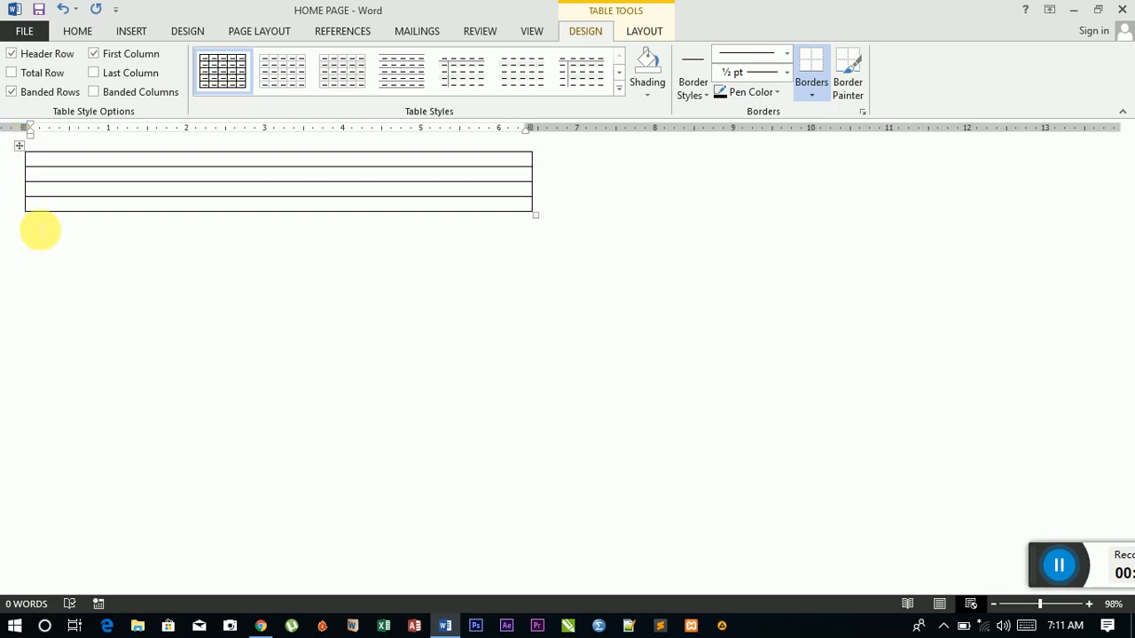
click(23, 152)
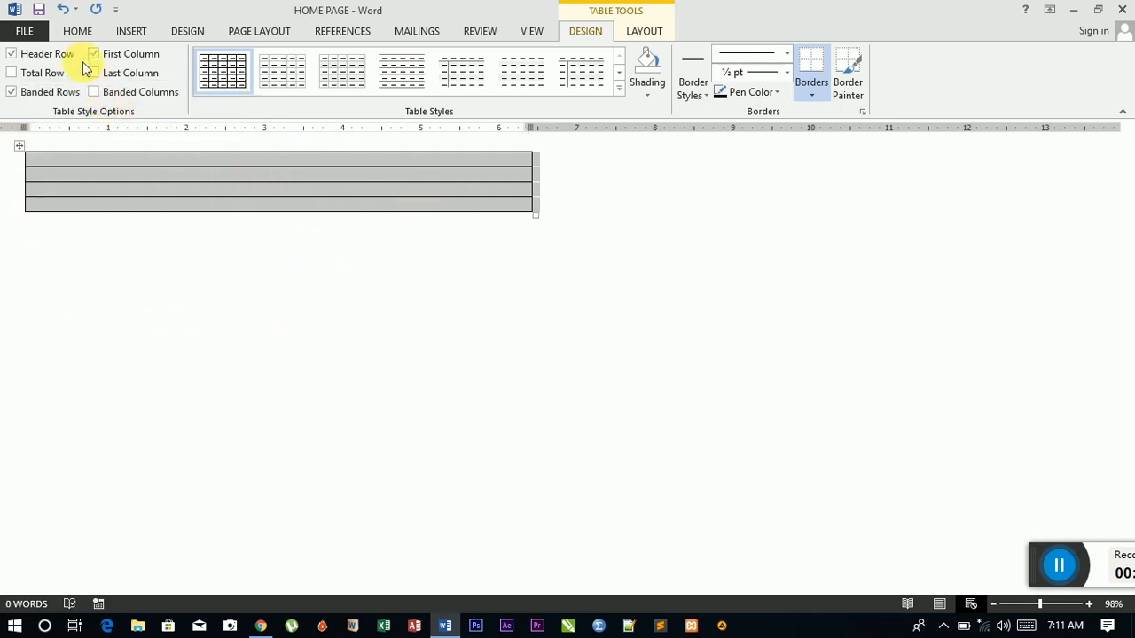
click(80, 31)
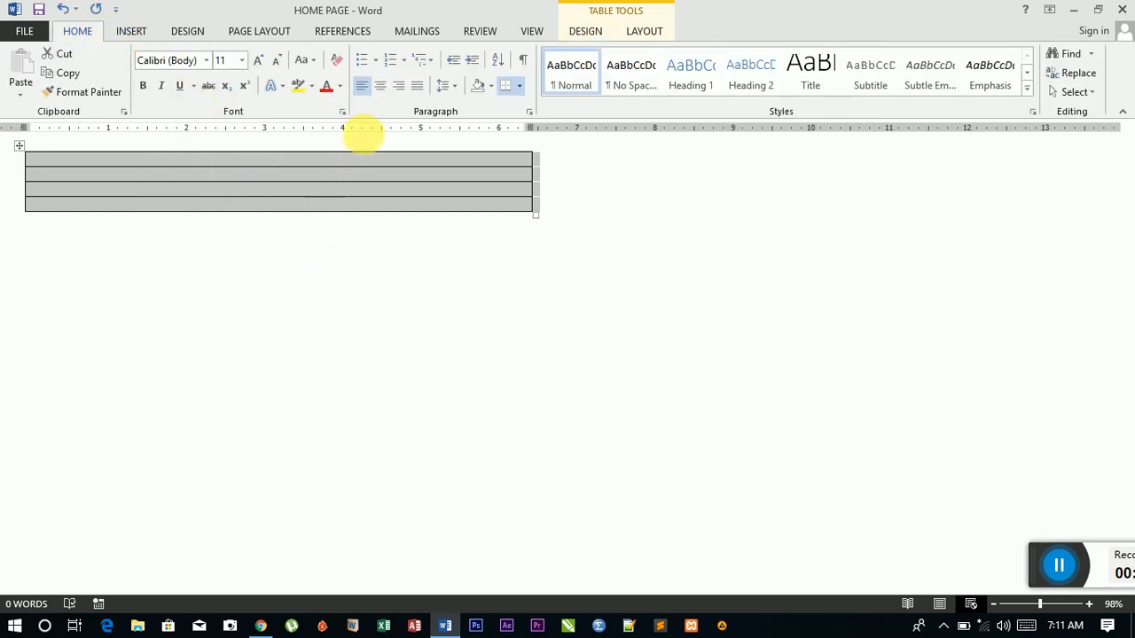
Step: Centre the table horizontally on the page, then place the caret in its third row
click(379, 88)
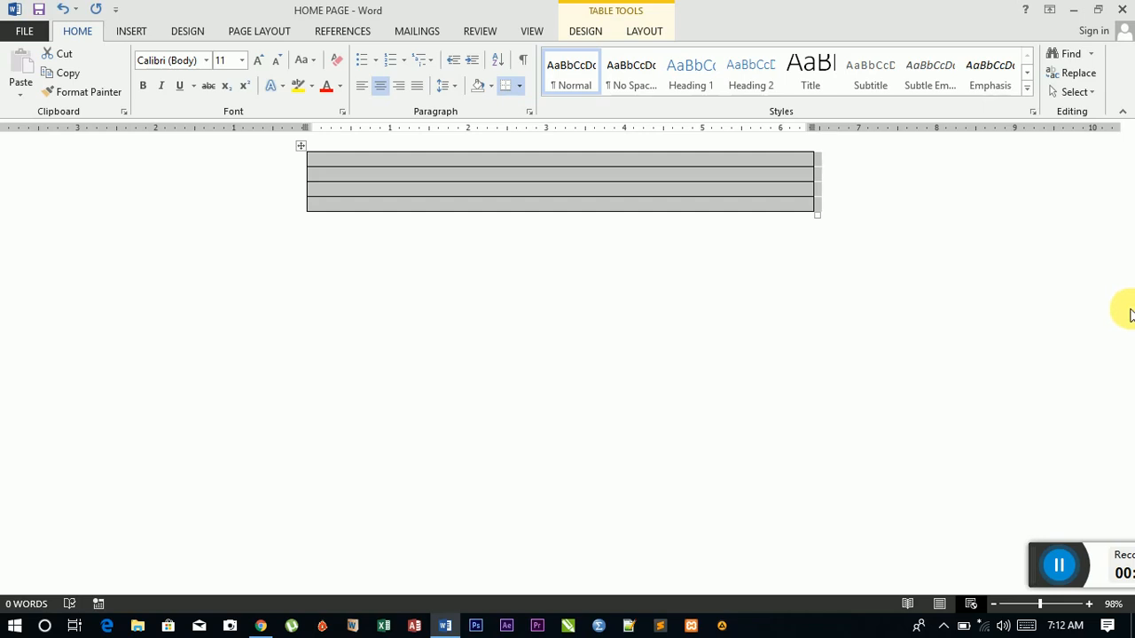
click(380, 88)
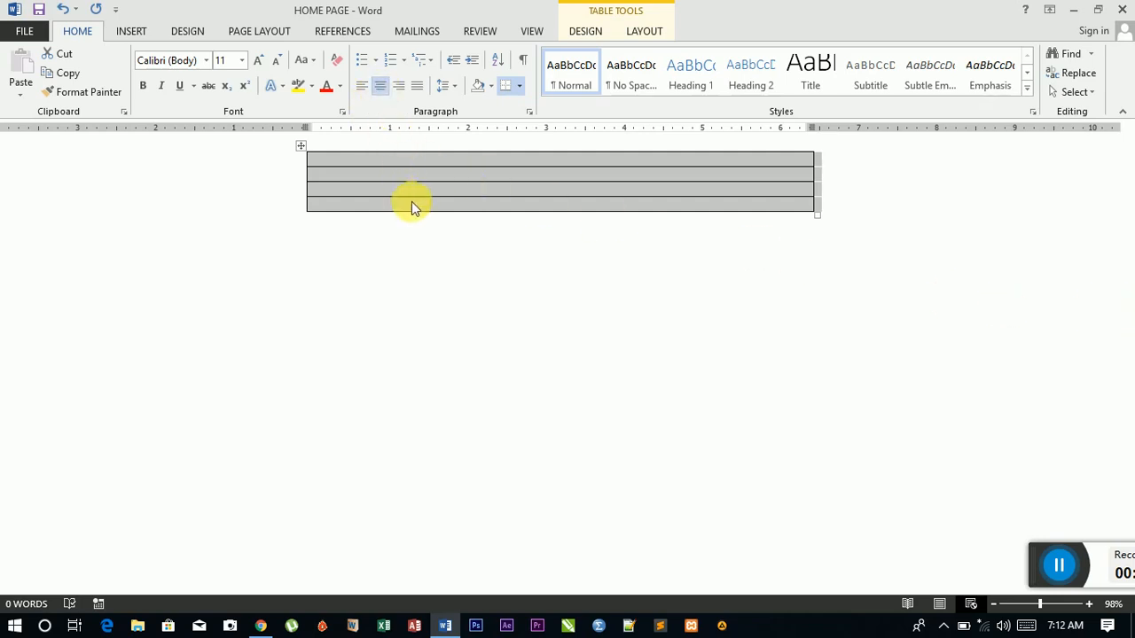
click(457, 194)
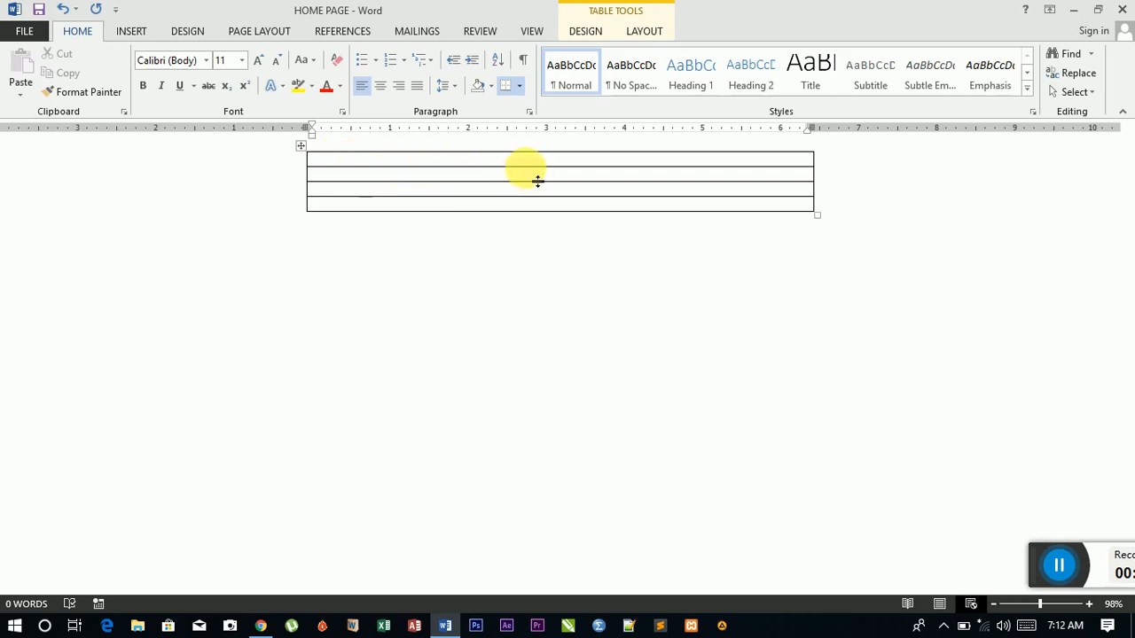
Step: Drag the first row much taller and the second slightly taller, then centre the first row's text
drag(538, 181, 535, 254)
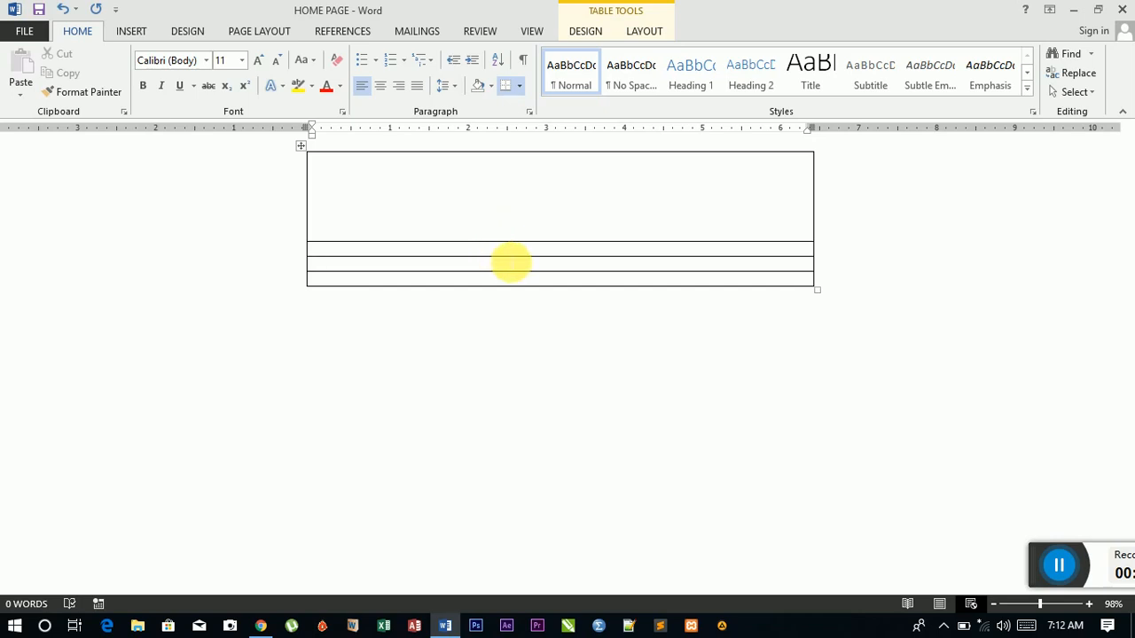
mouse_move(517, 270)
mouse_down()
mouse_move(509, 292)
mouse_move(499, 281)
mouse_move(509, 266)
mouse_up()
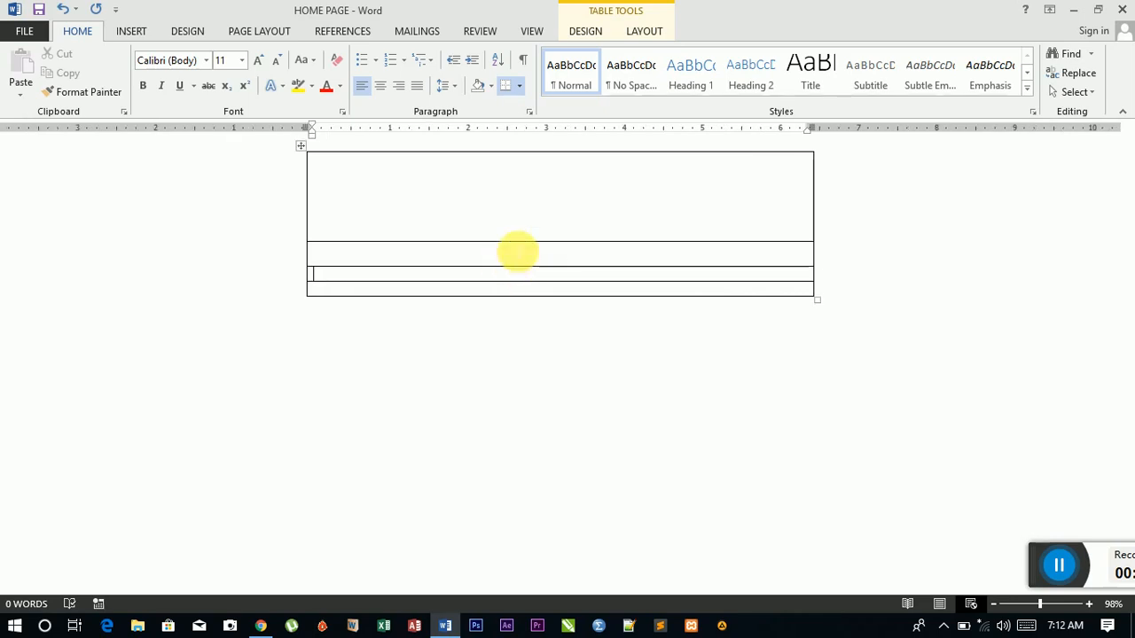
click(515, 212)
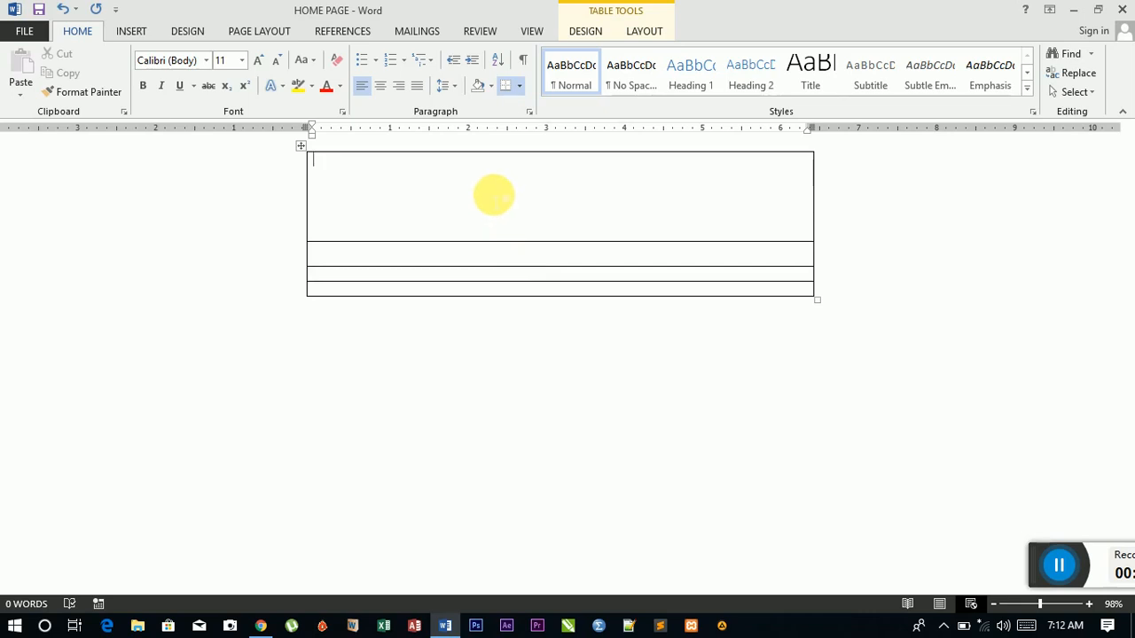
click(381, 85)
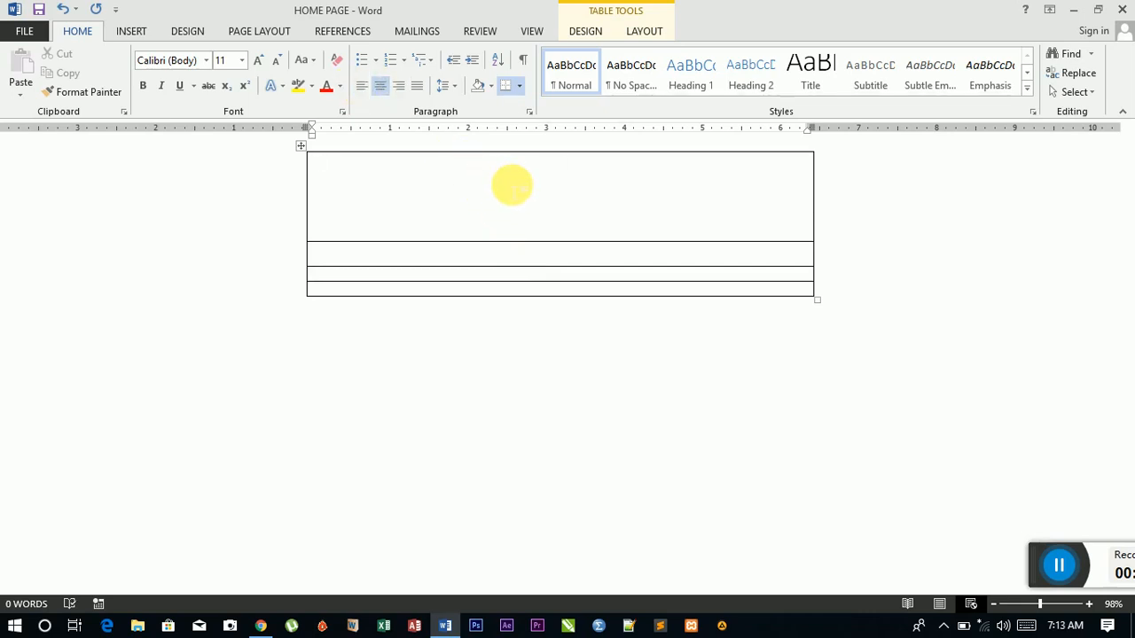
Step: Type BANNER in the first row, centred horizontally and vertically within the cell
click(645, 29)
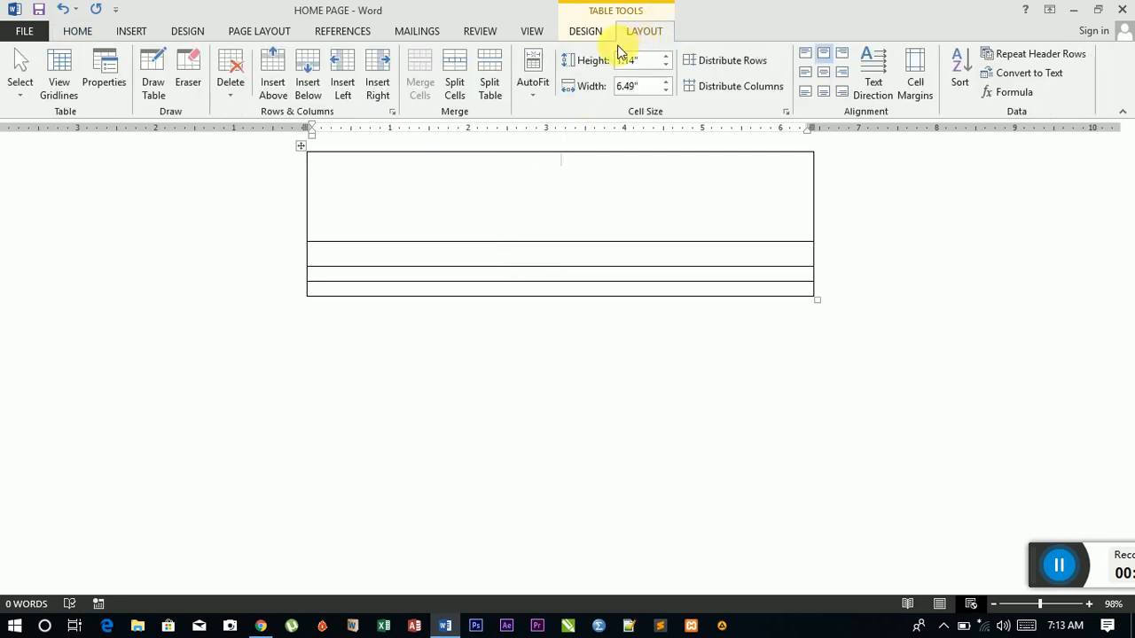
click(824, 72)
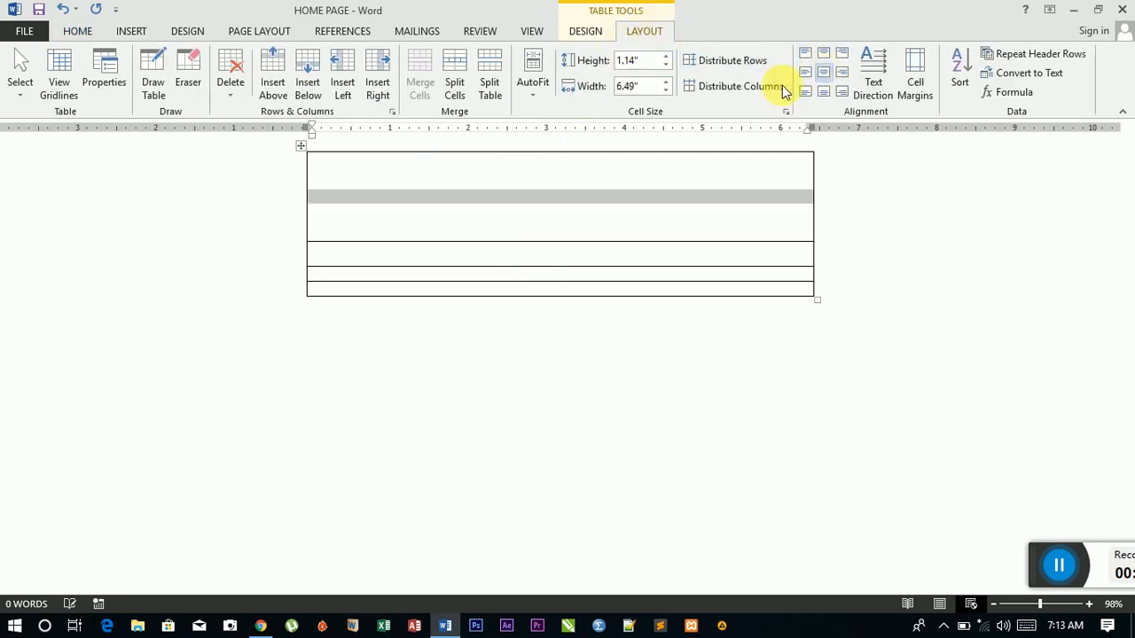
click(560, 196)
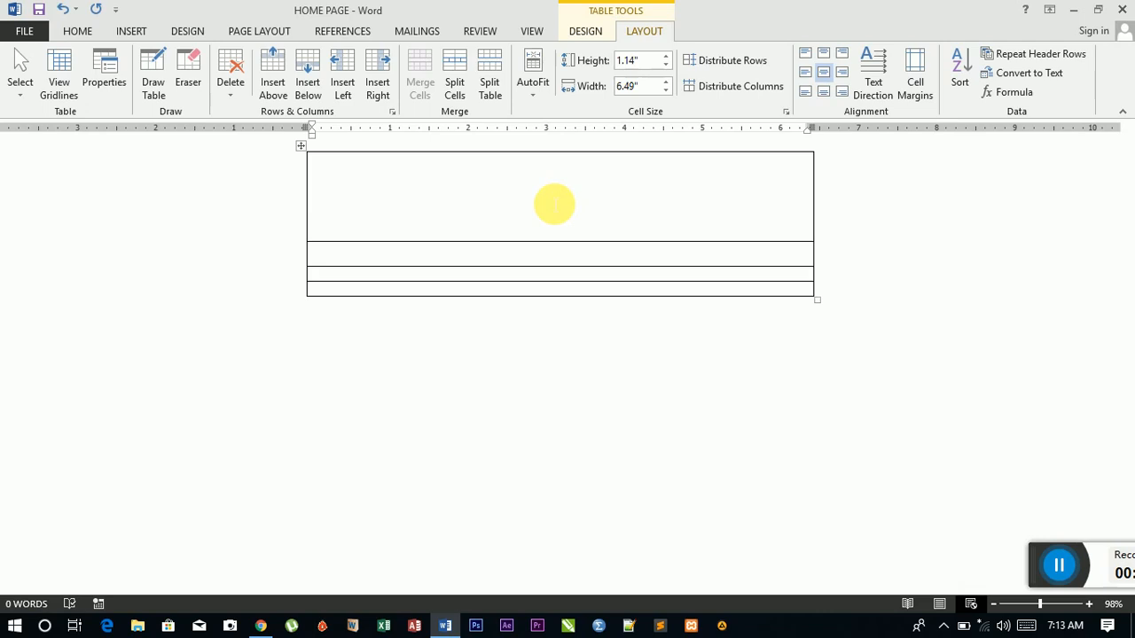
text(BANNER)
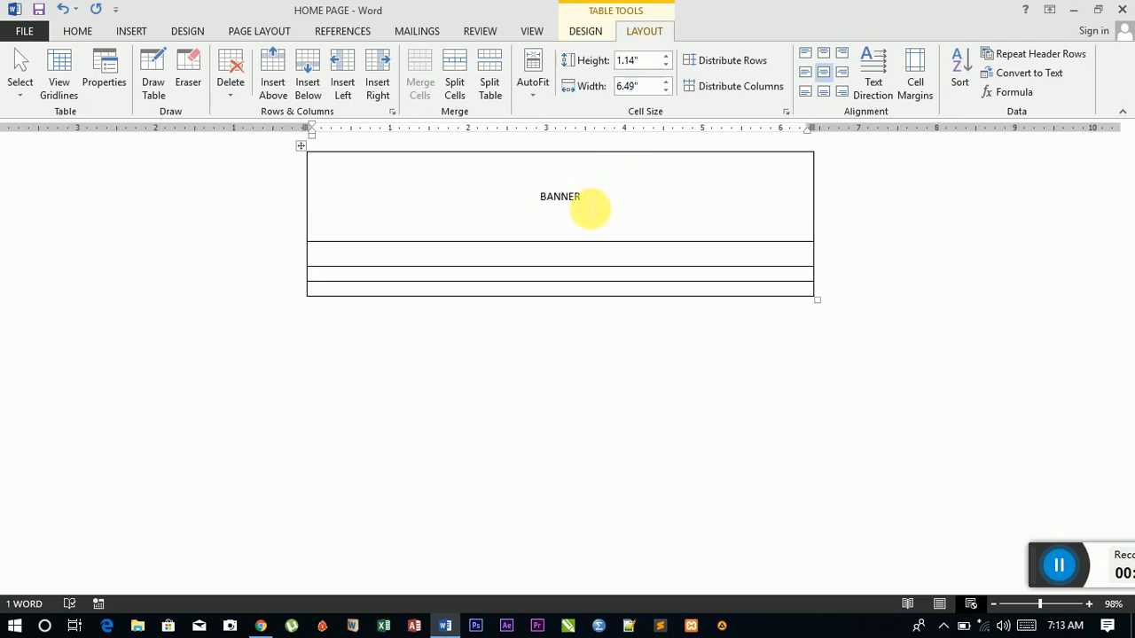
click(553, 258)
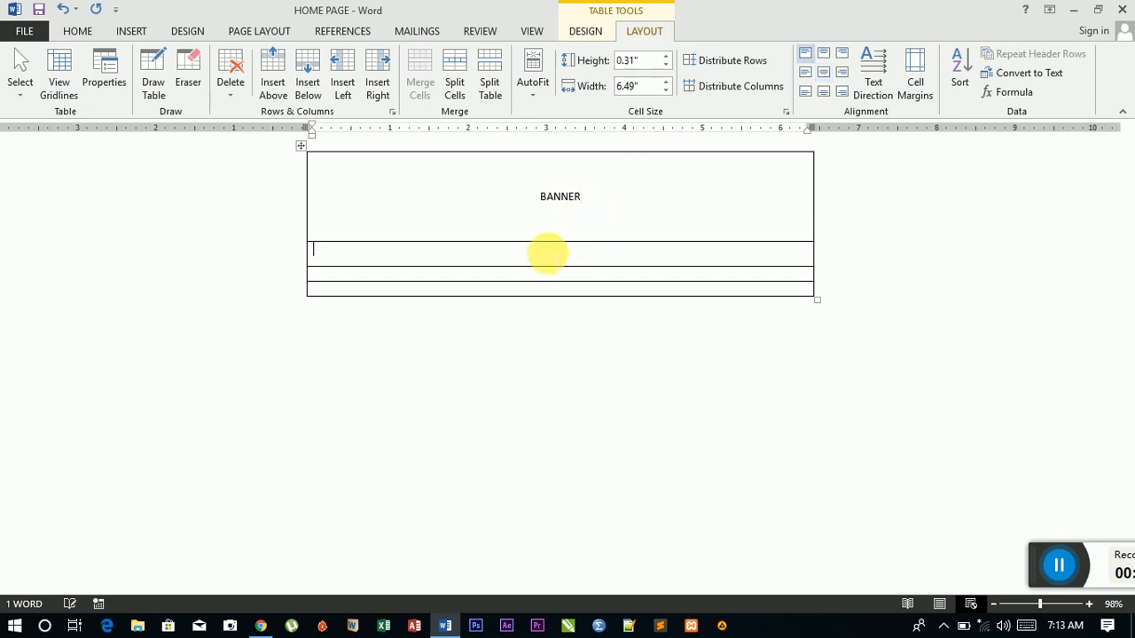
Step: Centre every cell's contents both ways and type TABS/MENUS in the second row
click(301, 146)
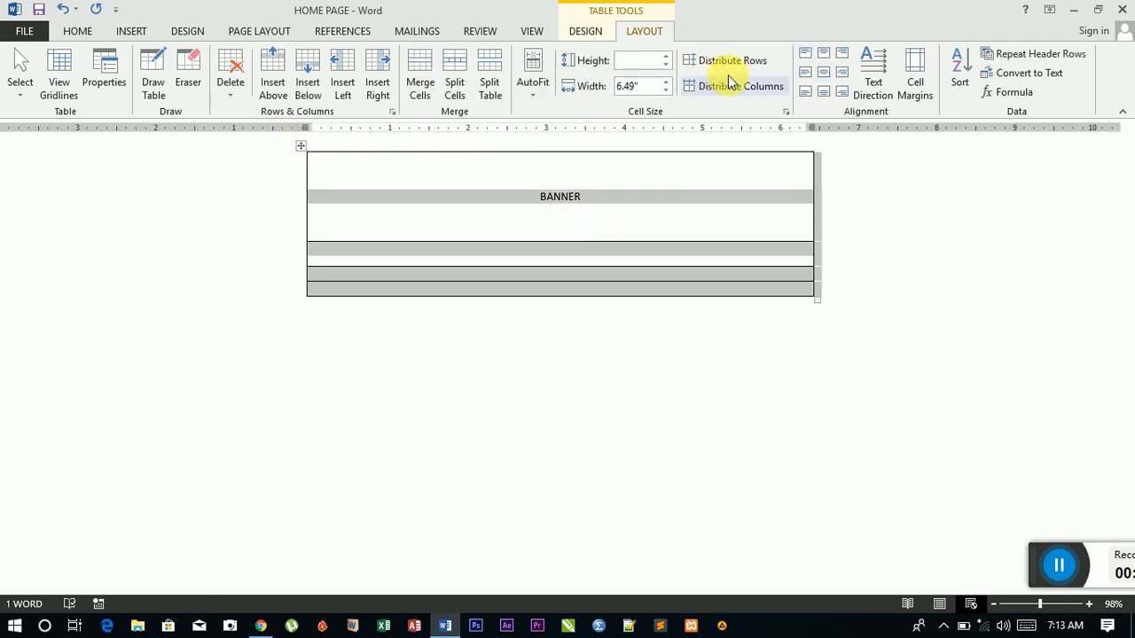
click(824, 72)
click(562, 256)
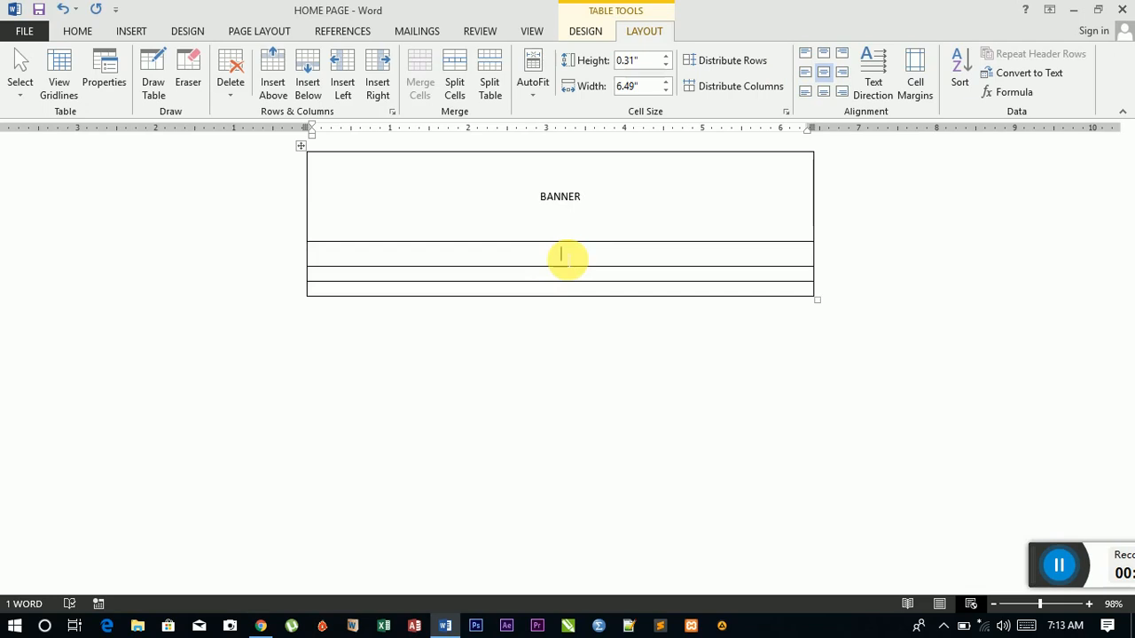
text(TA)
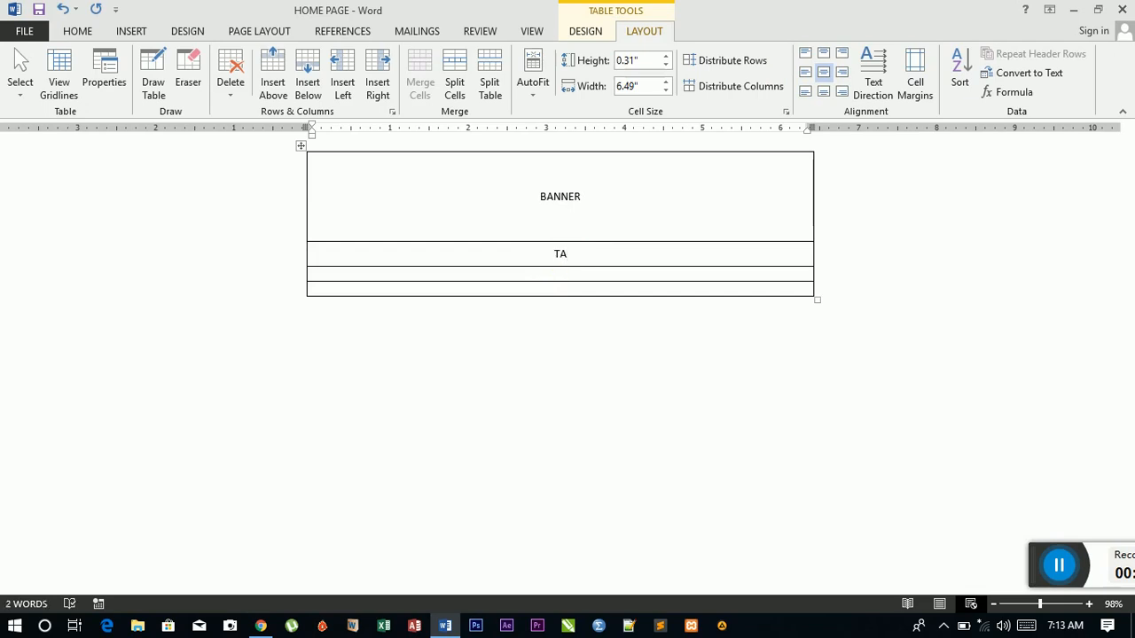
text(BS)
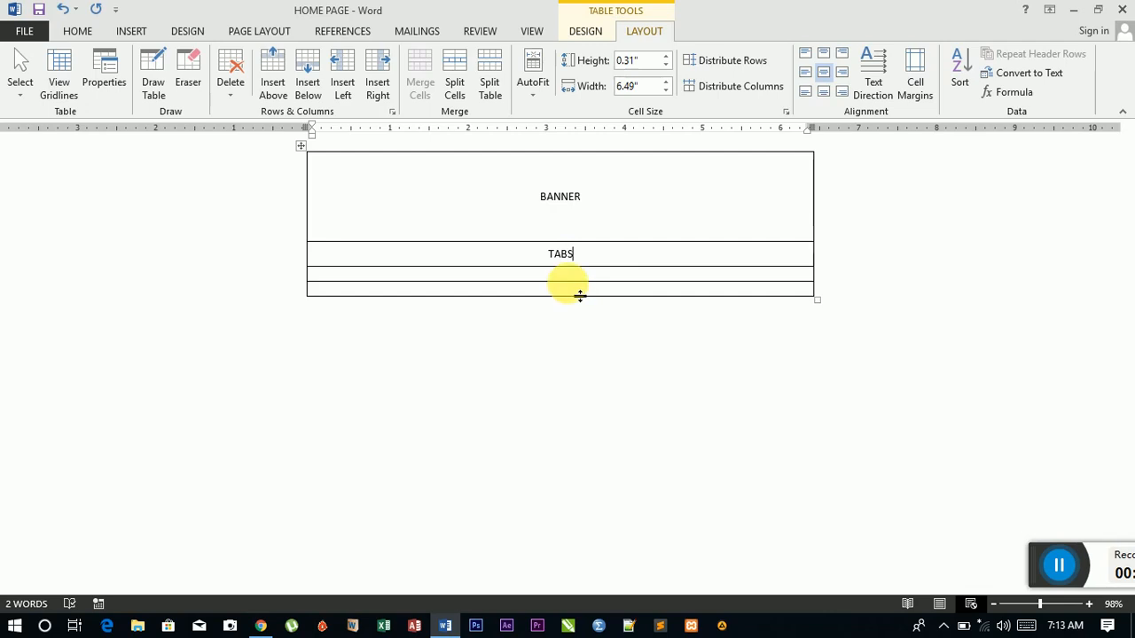
text(/MENUS)
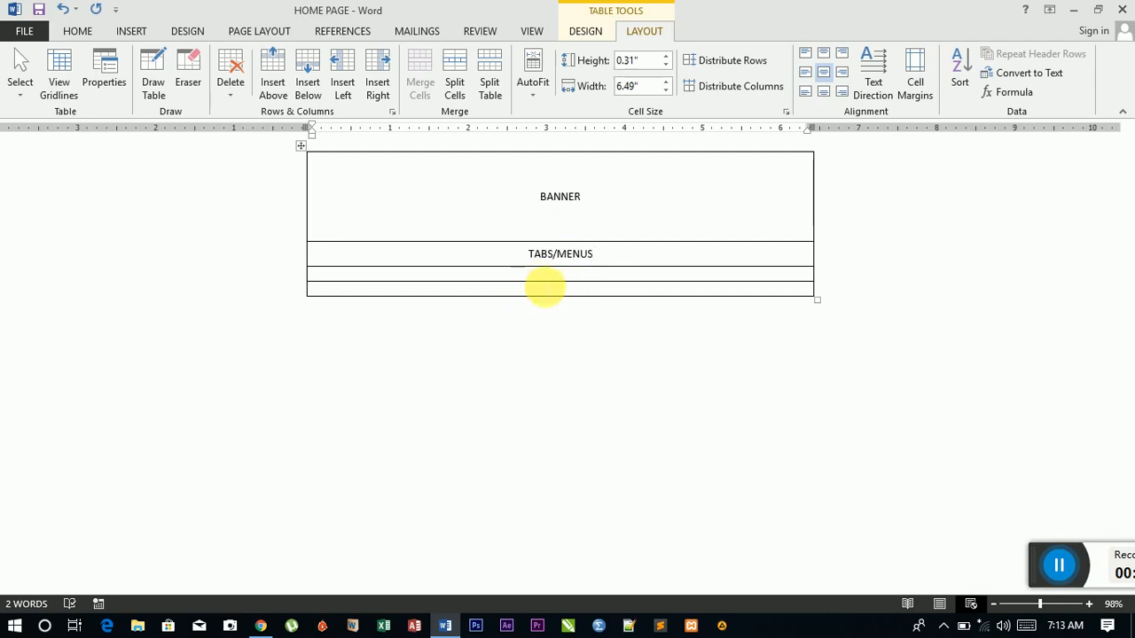
click(551, 277)
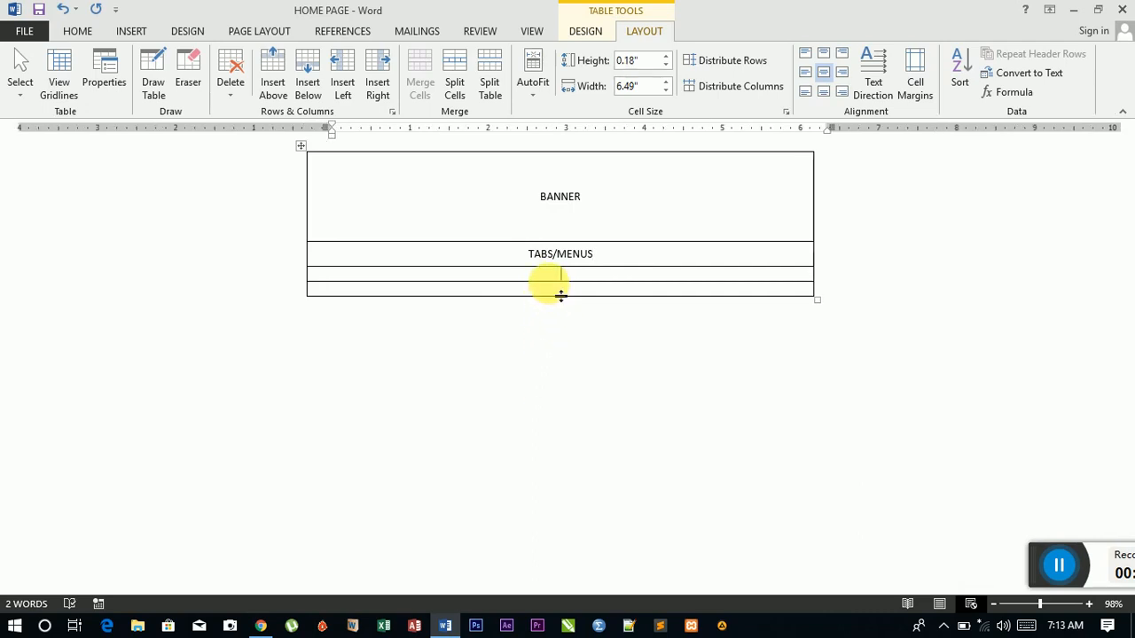
Step: Make the third row much taller and label it CONTENT
drag(558, 295, 532, 580)
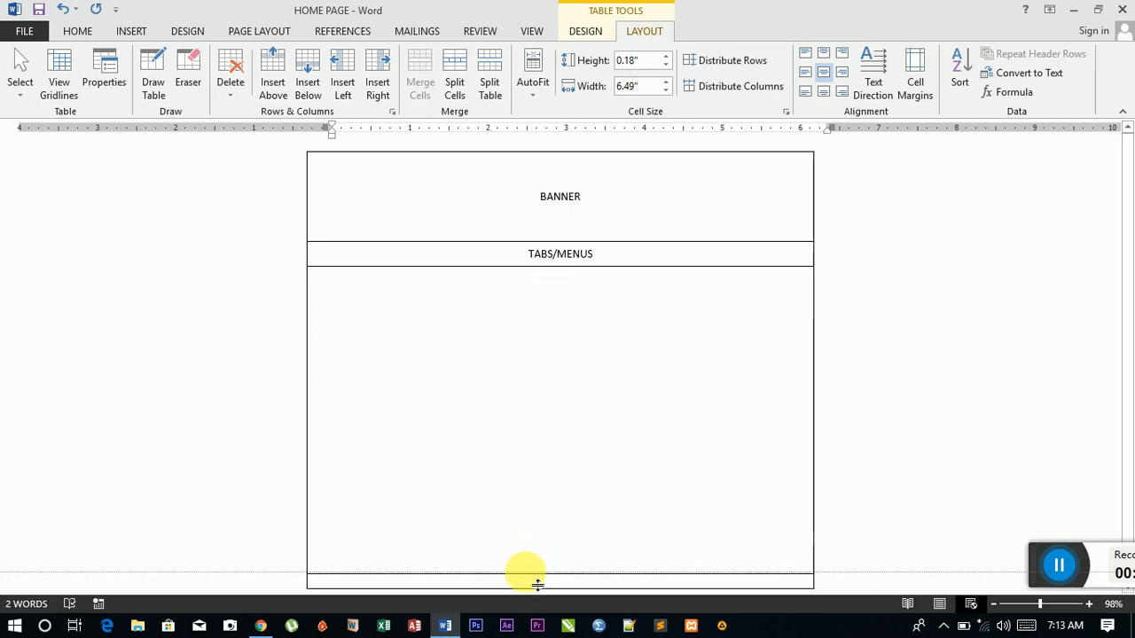
scroll(1074, 275, down, 1)
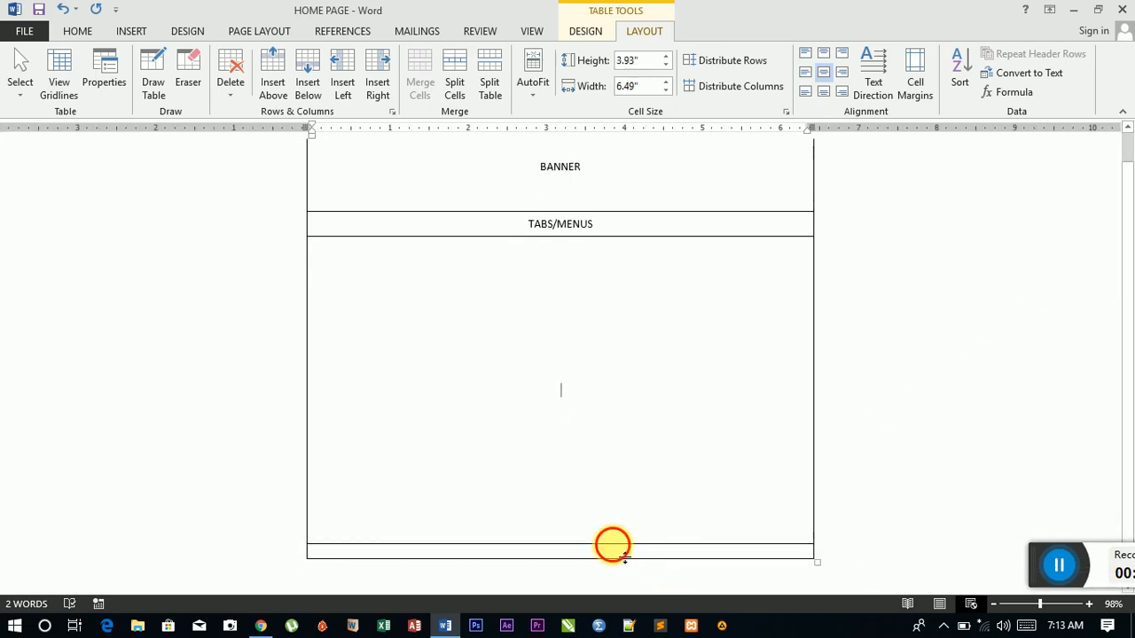
drag(612, 545, 609, 556)
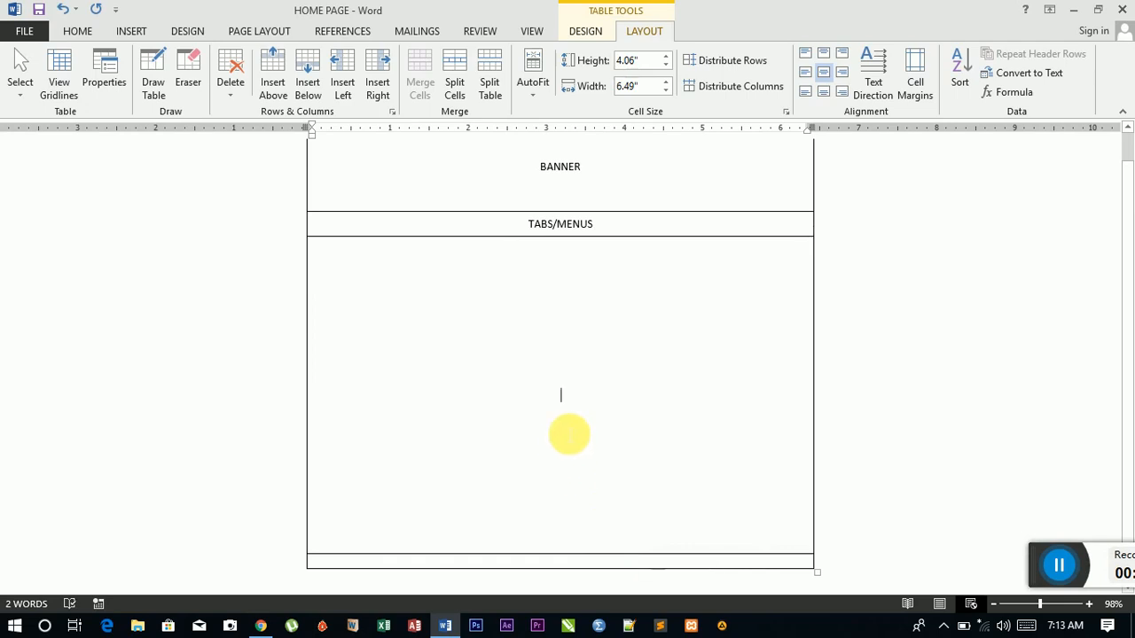
text(CONTENT)
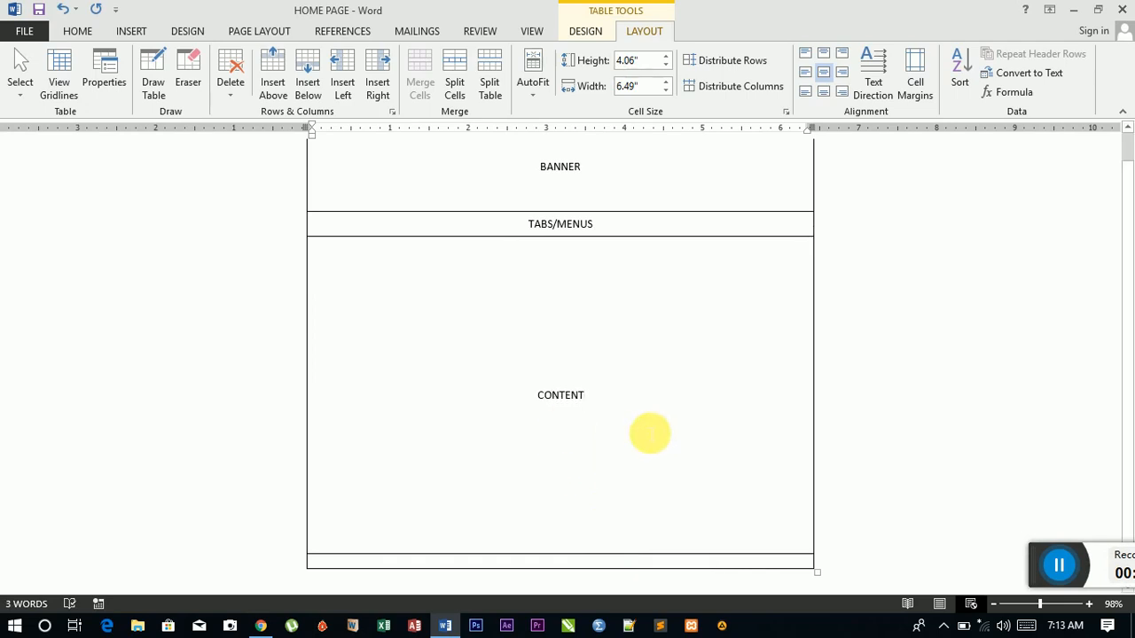
Step: Label the thin bottom row FOOTER
scroll(616, 479, down, 1)
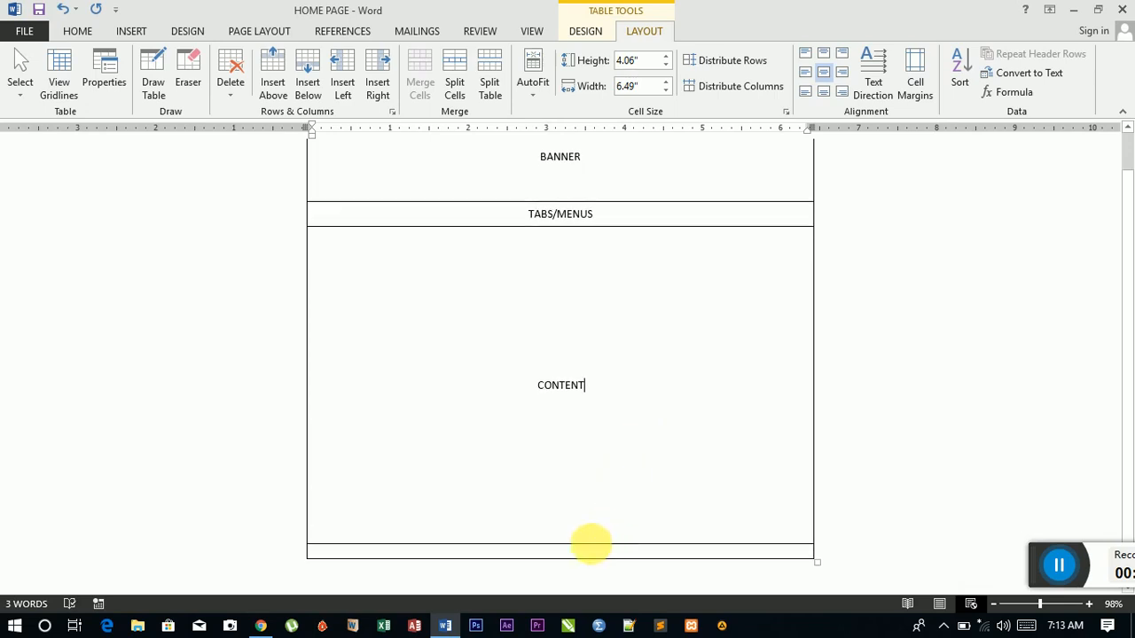
click(592, 553)
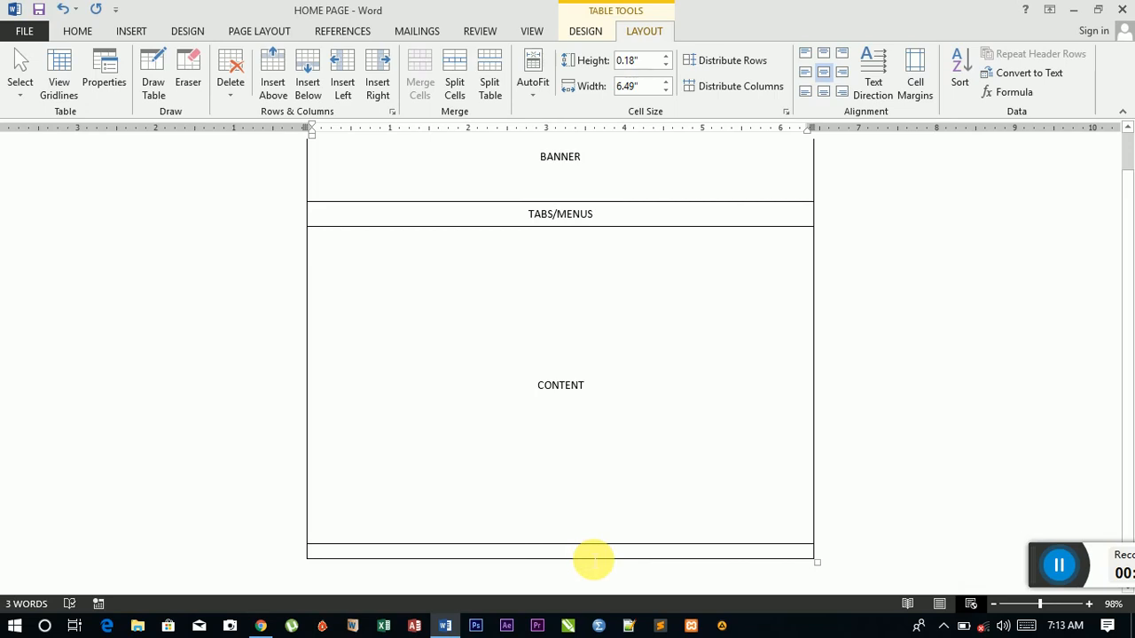
text(FO)
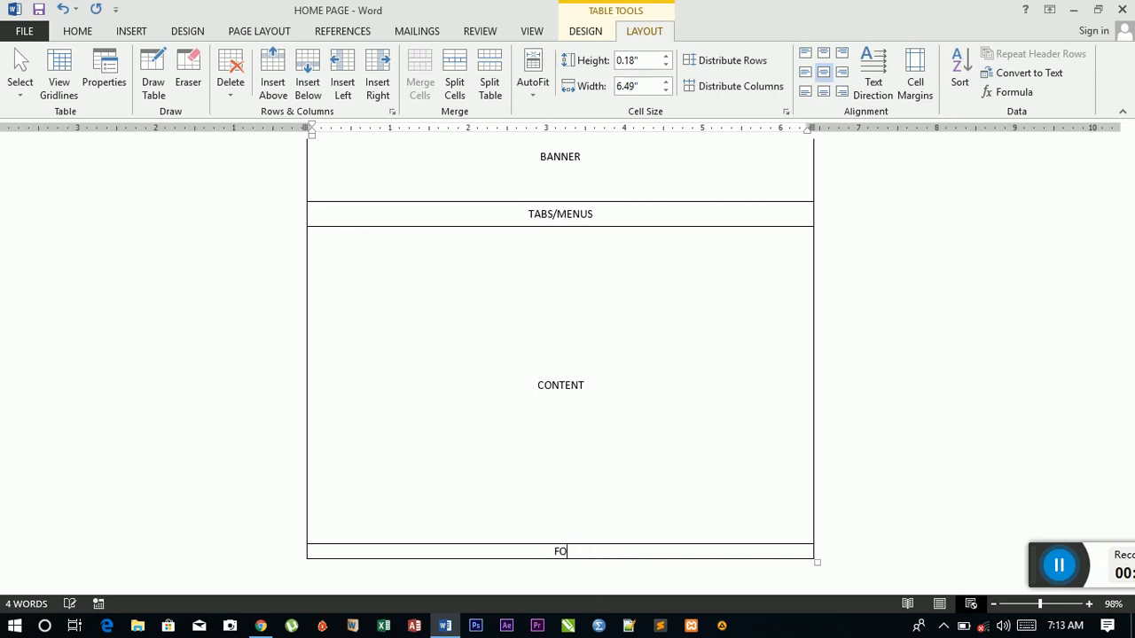
text(OTER/)
key(BackSpace)
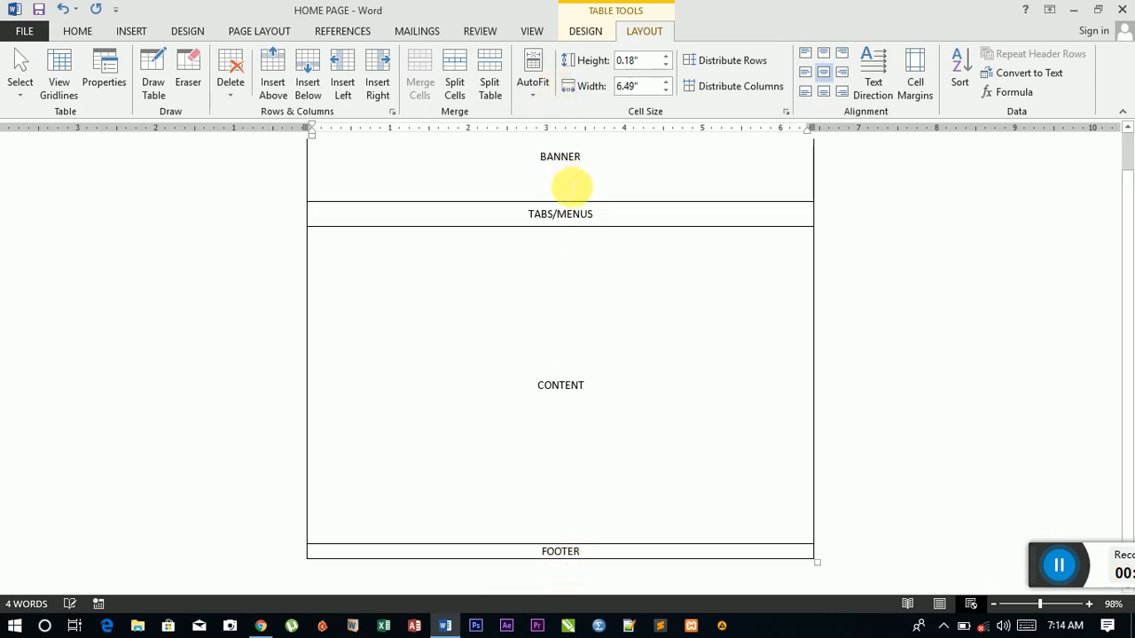
scroll(570, 186, up, 1)
Step: Insert HEADER/ before BANNER so the top cell reads HEADER/BANNER
click(541, 201)
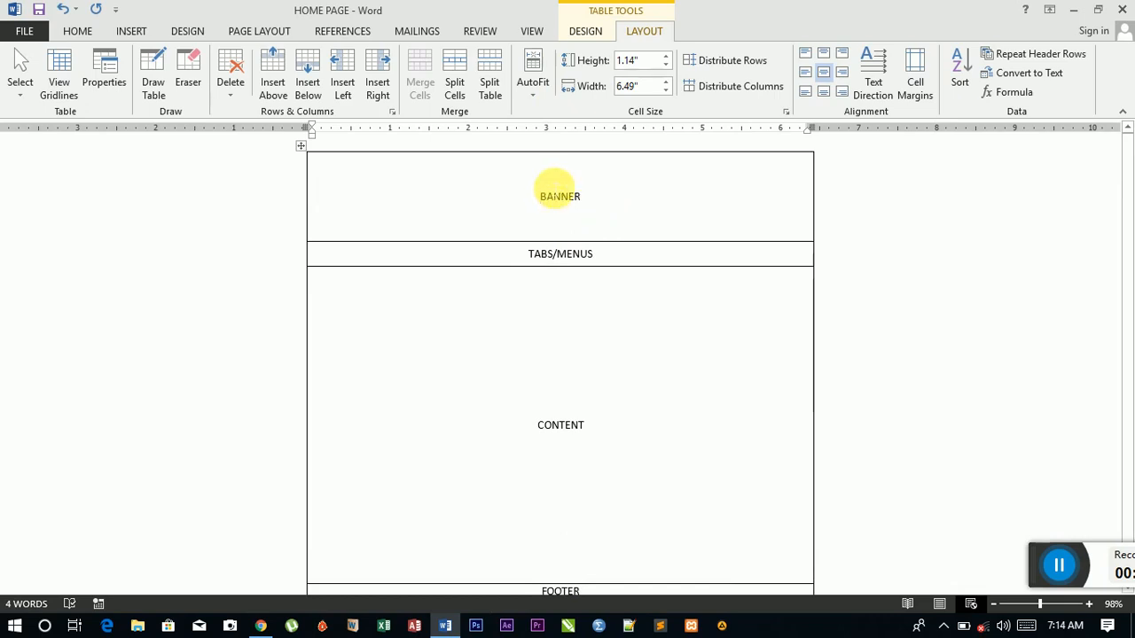
text(HEADER/)
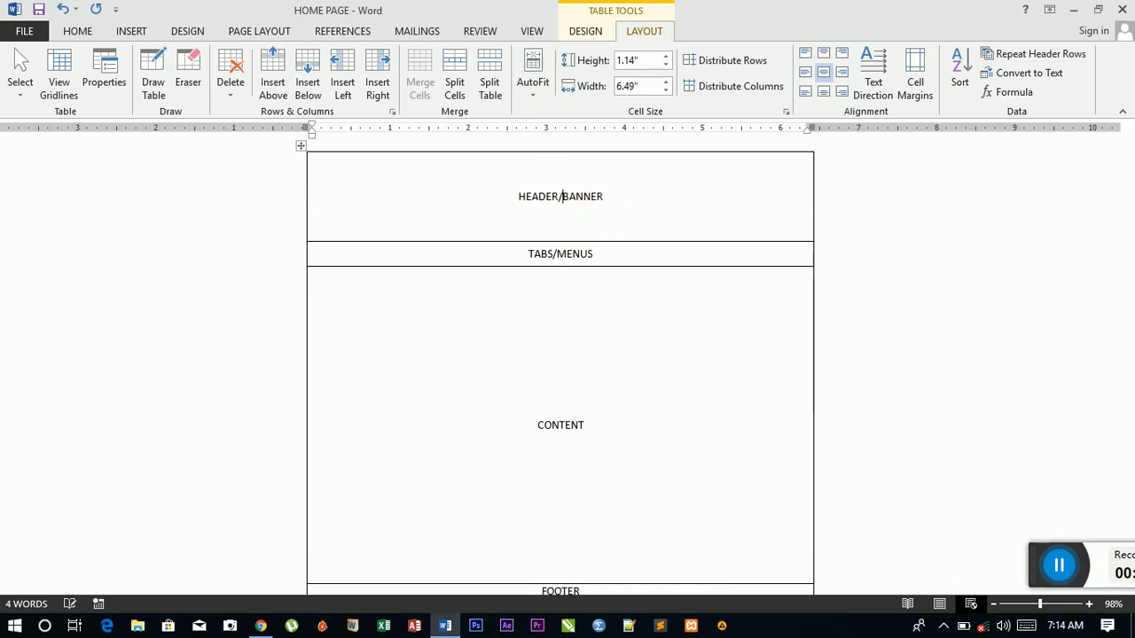
scroll(661, 319, down, 1)
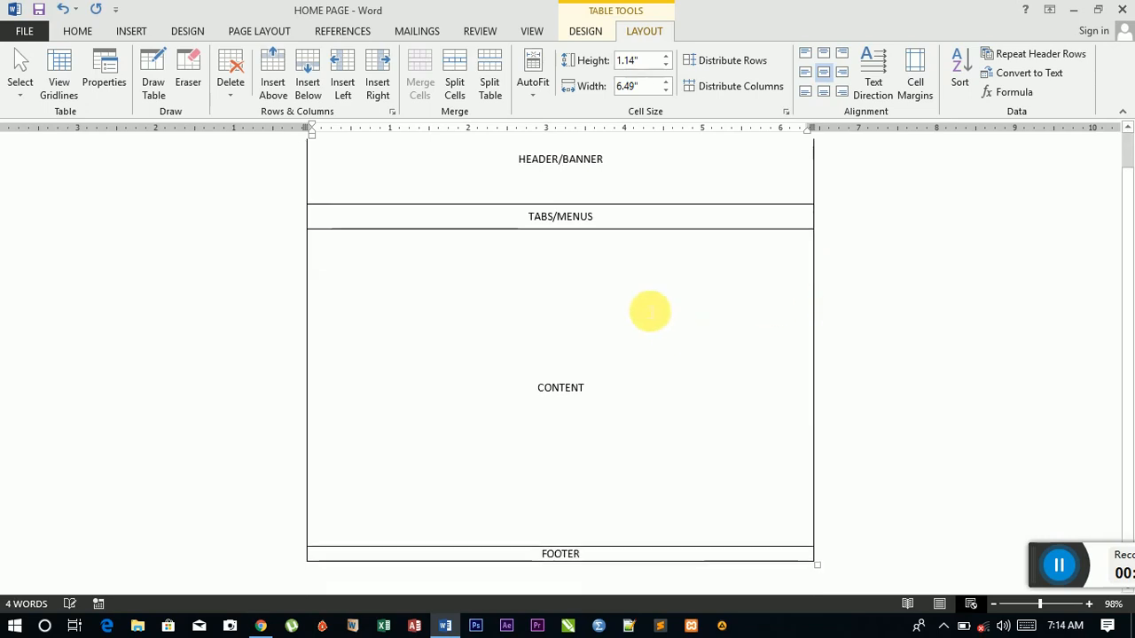
scroll(597, 356, down, 1)
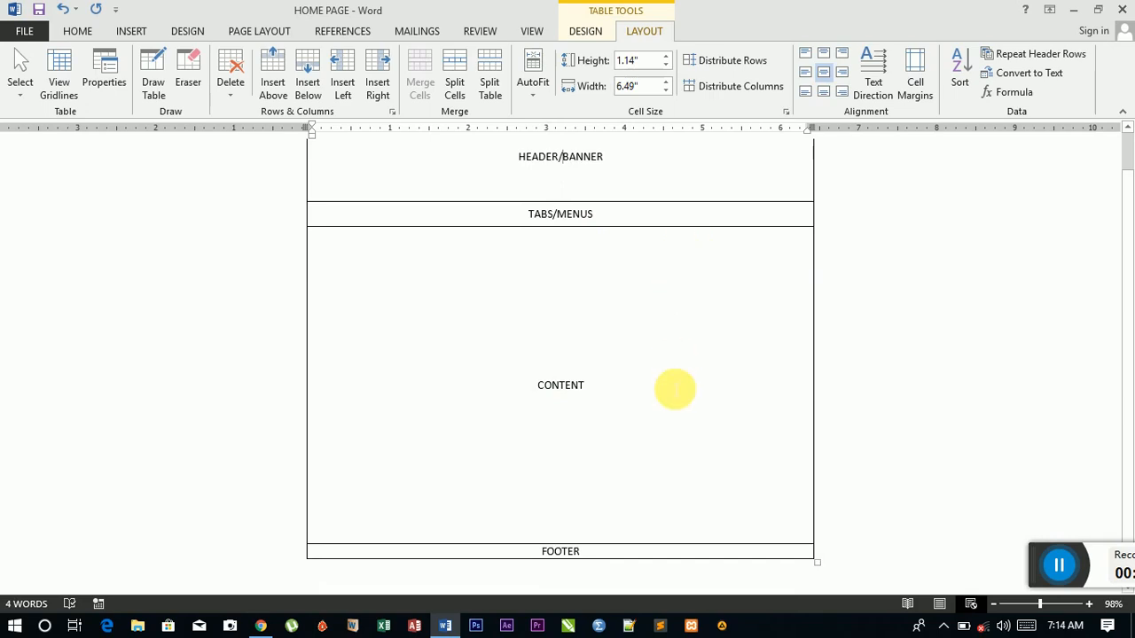
click(586, 33)
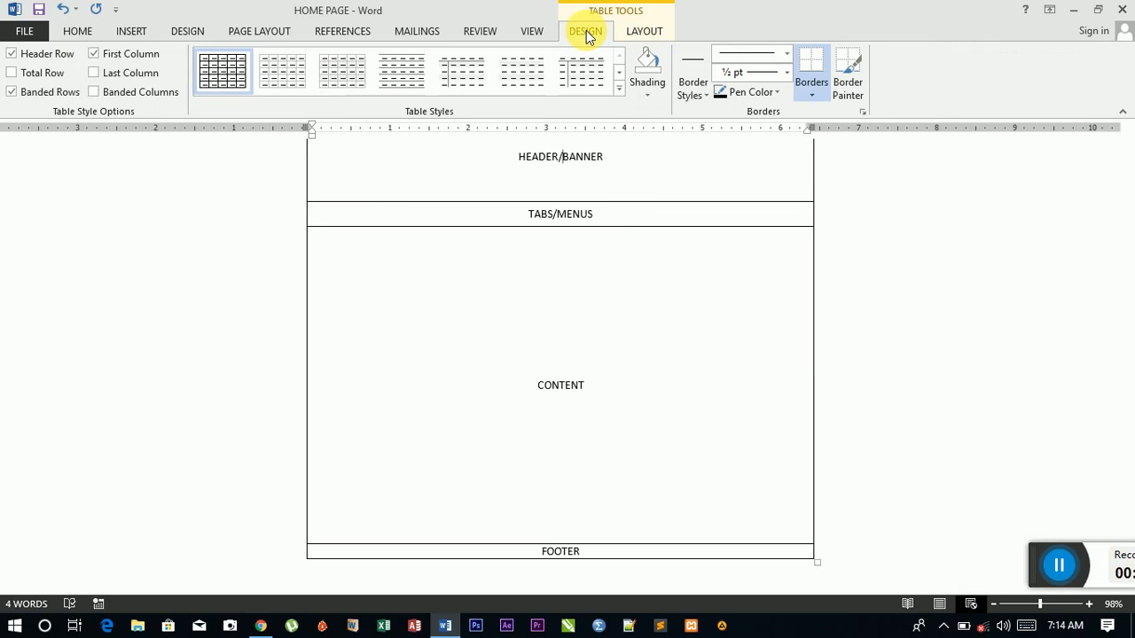
click(640, 35)
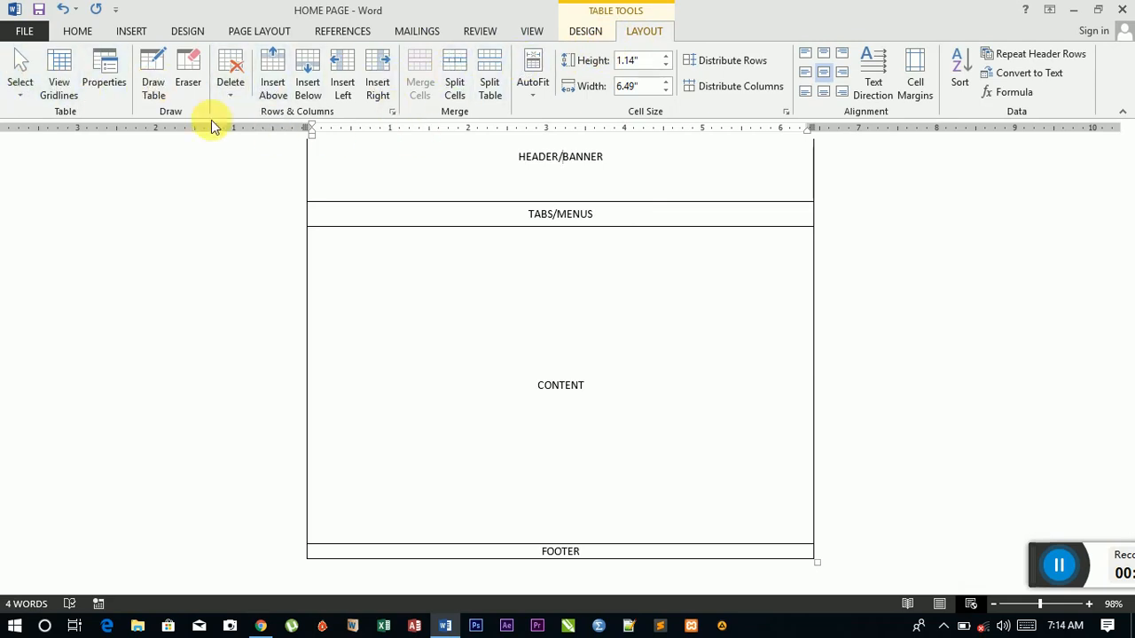
Step: Draw a vertical line splitting the CONTENT row and type SIDE BAR in the new right-hand cell
click(152, 89)
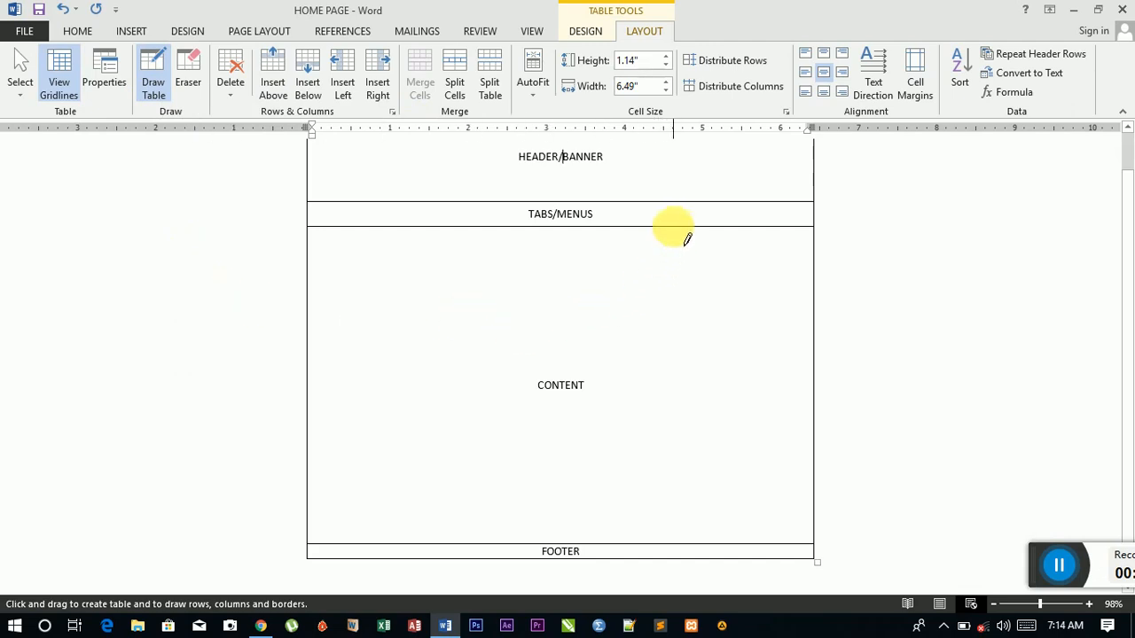
drag(672, 232, 683, 426)
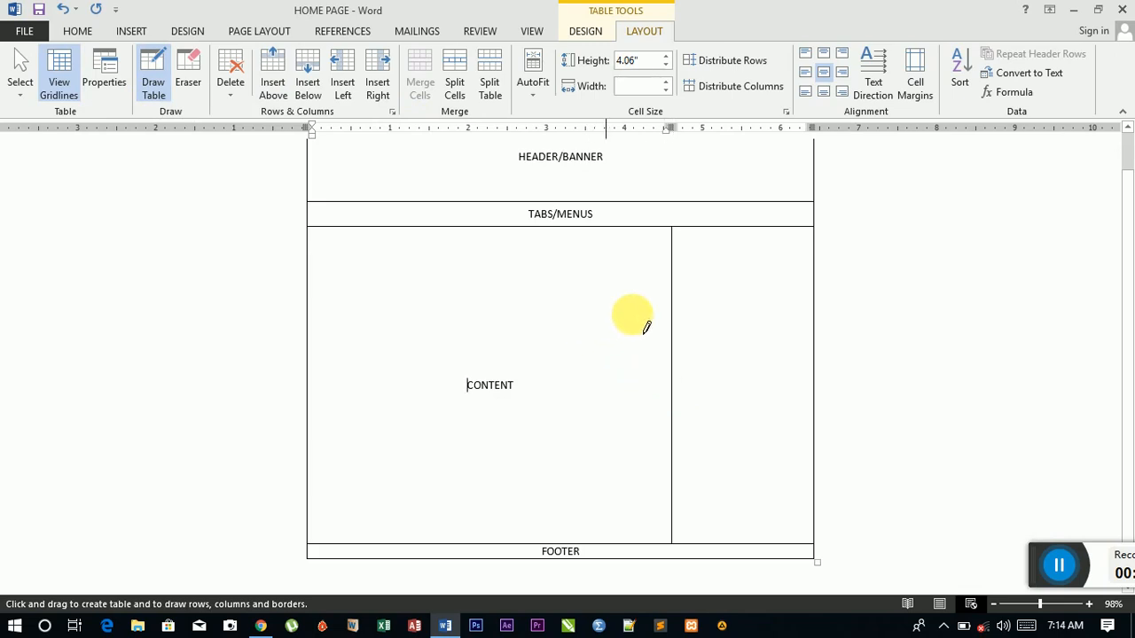
click(153, 82)
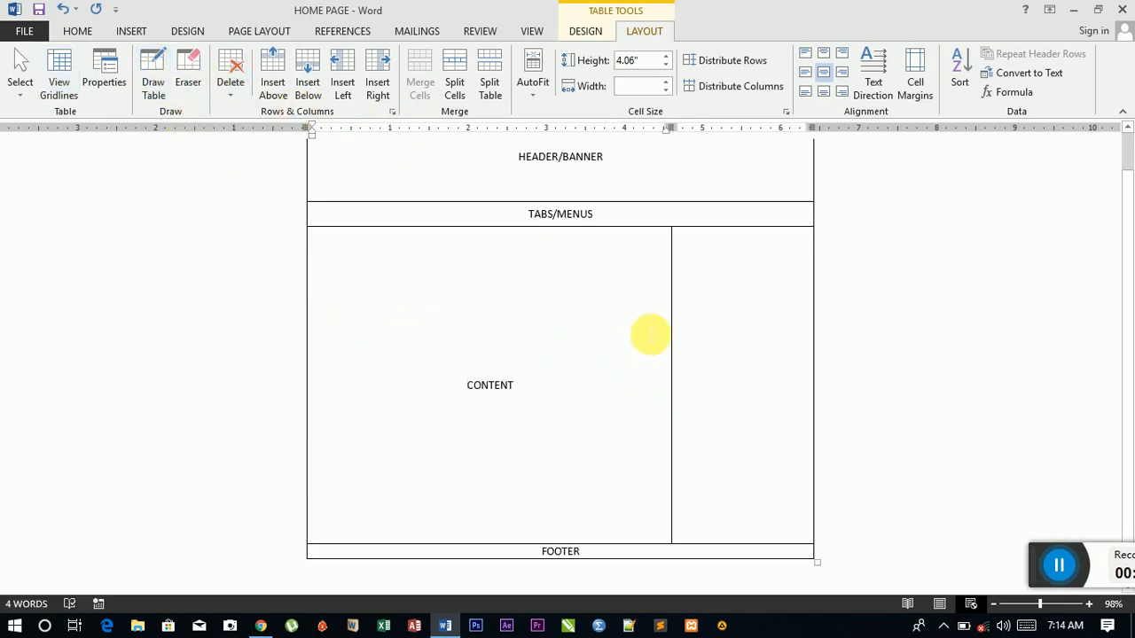
click(733, 373)
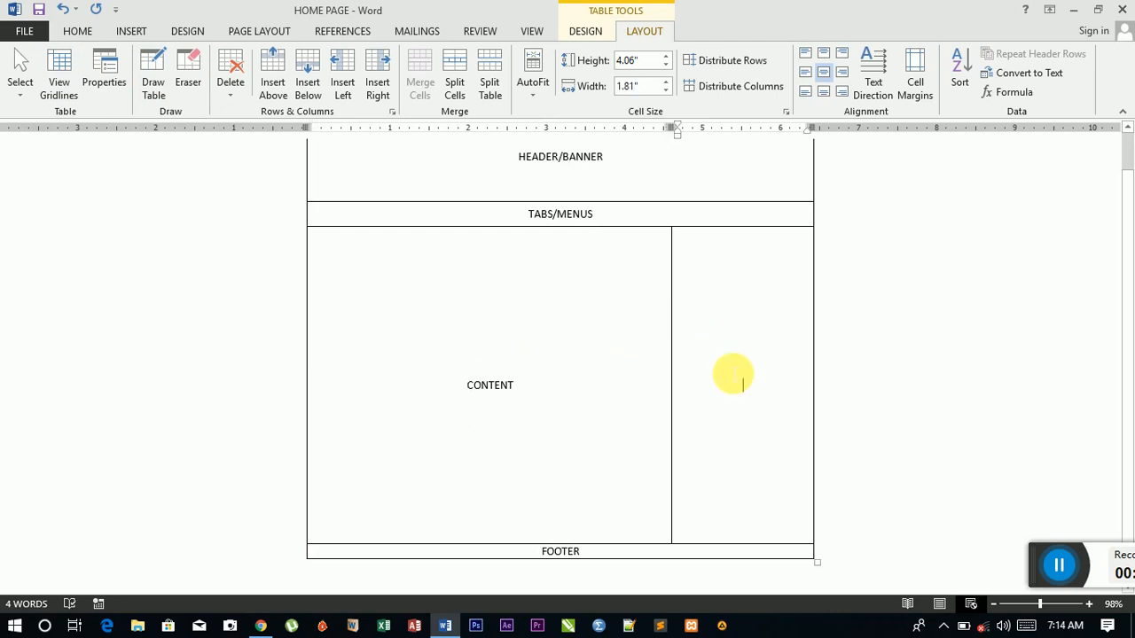
text(SIDE)
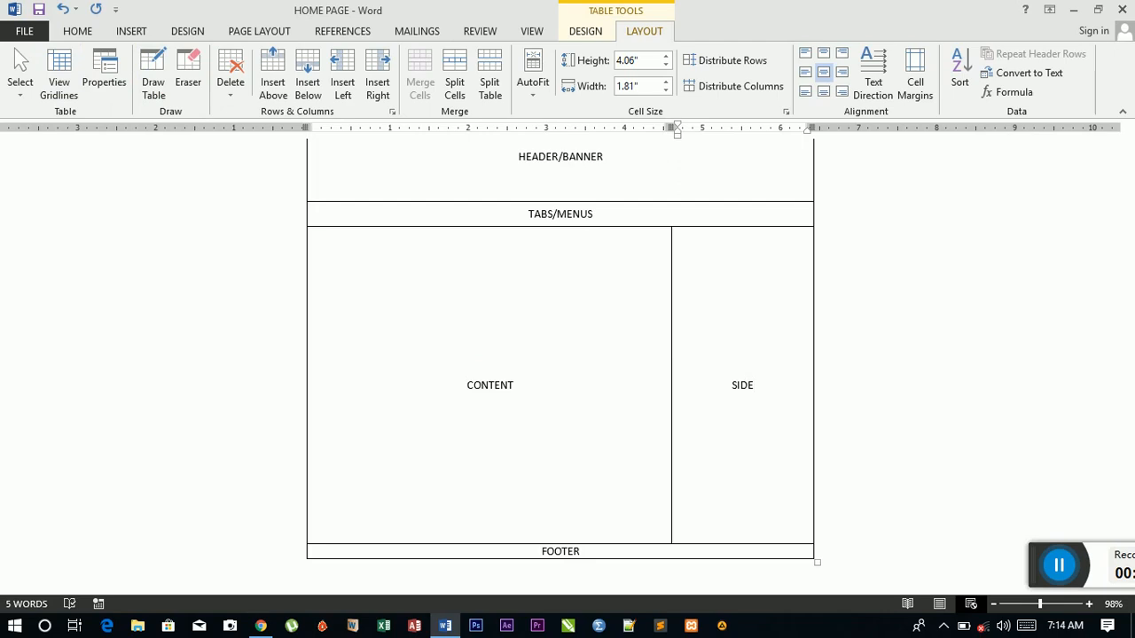
text( BAR)
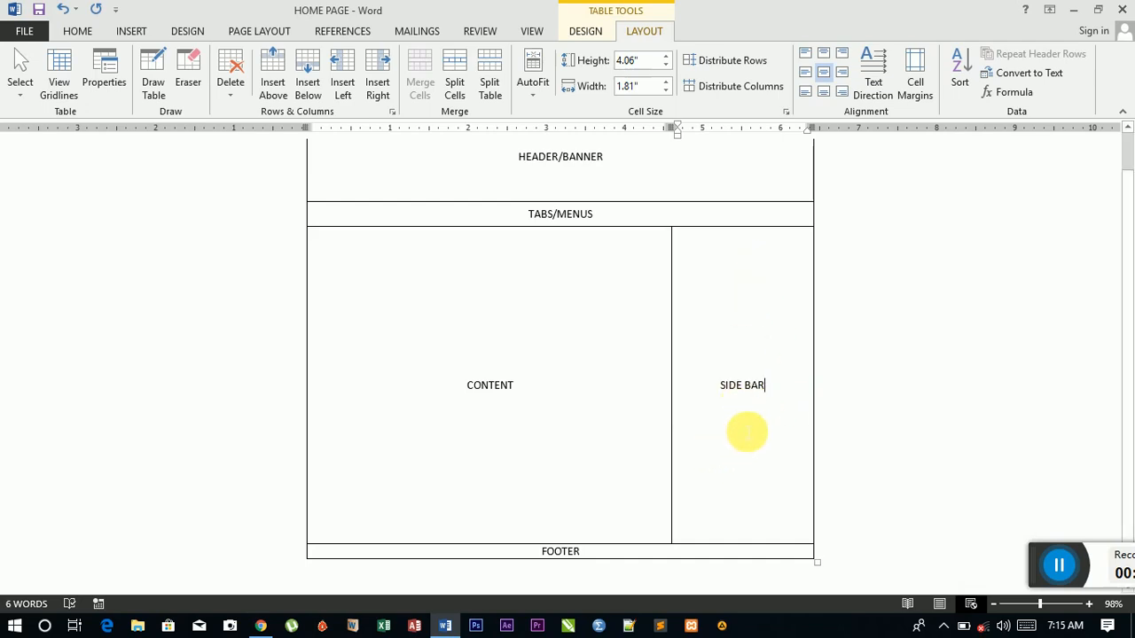
scroll(736, 433, up, 1)
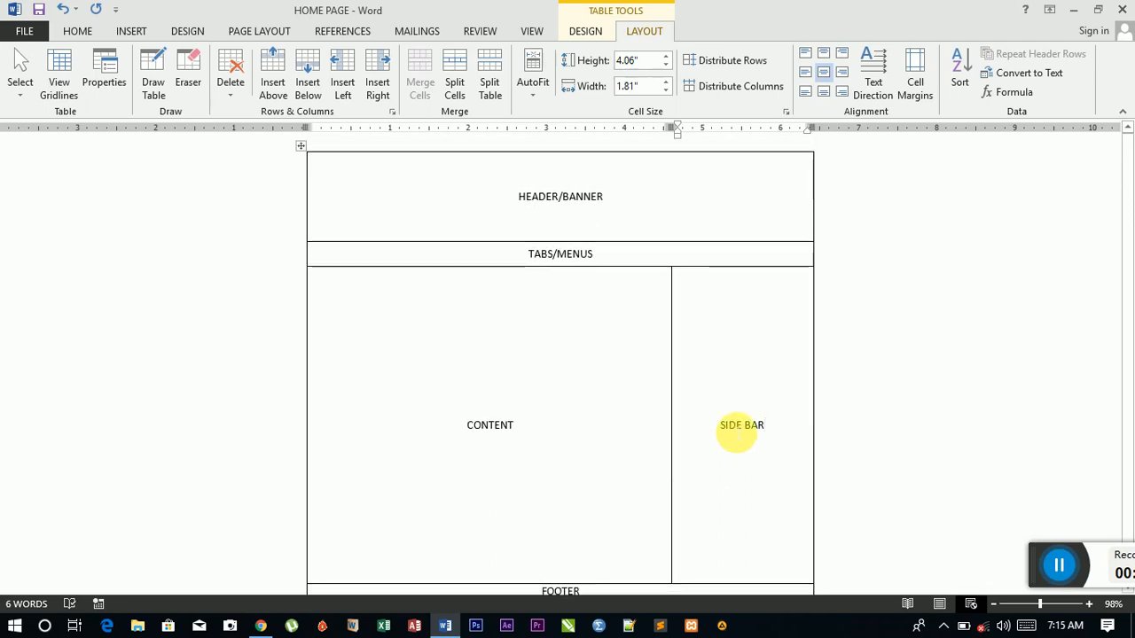
scroll(737, 433, down, 1)
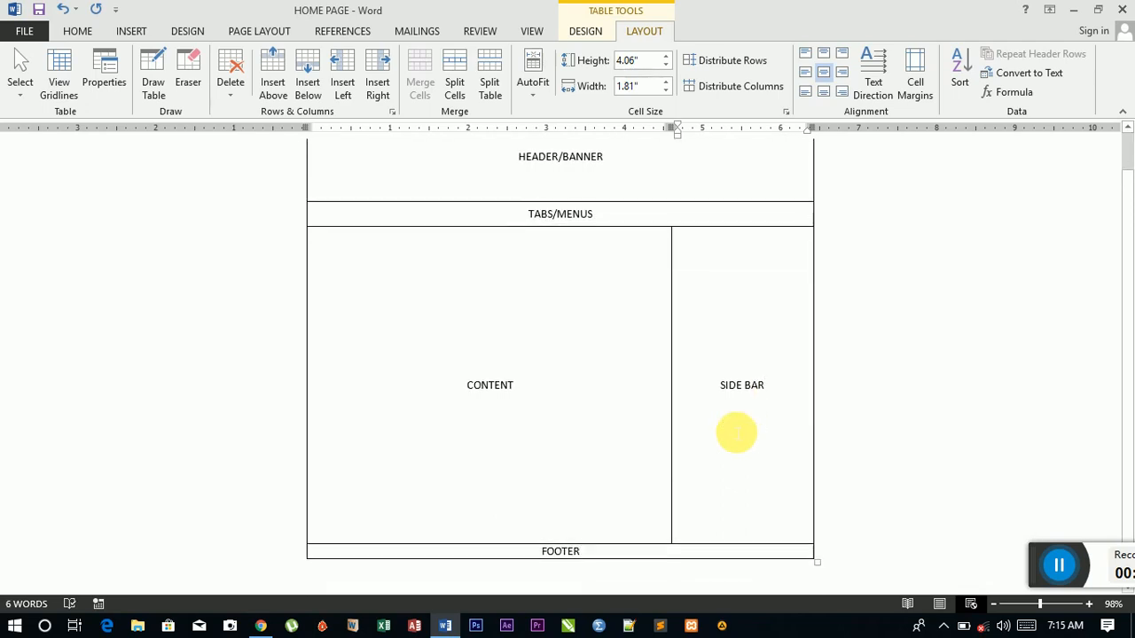
scroll(736, 433, up, 1)
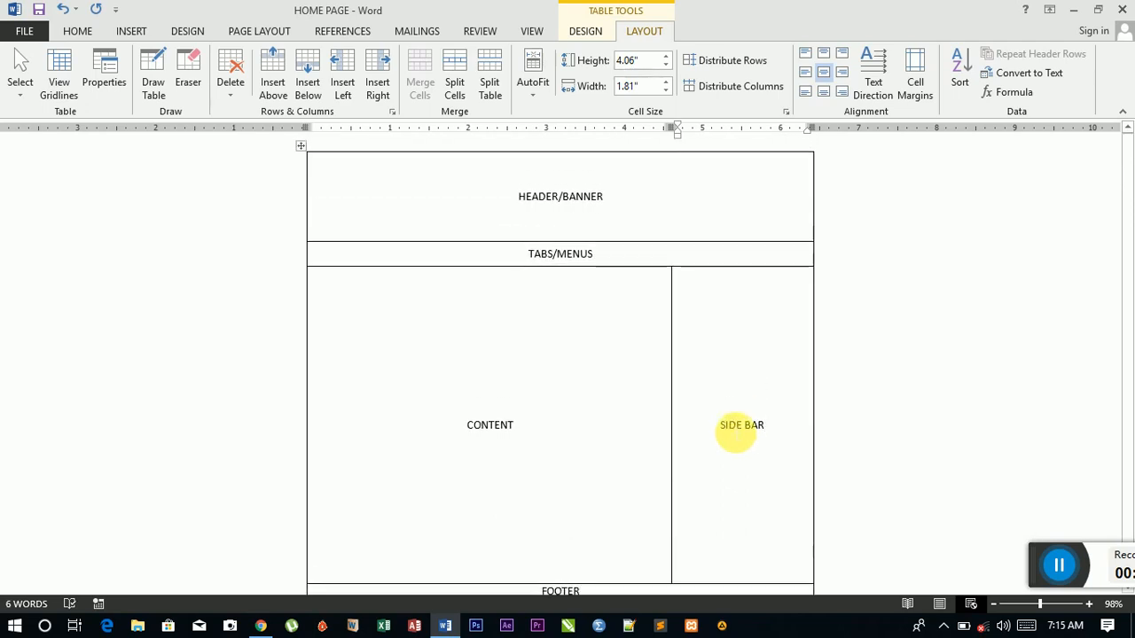
scroll(736, 432, down, 1)
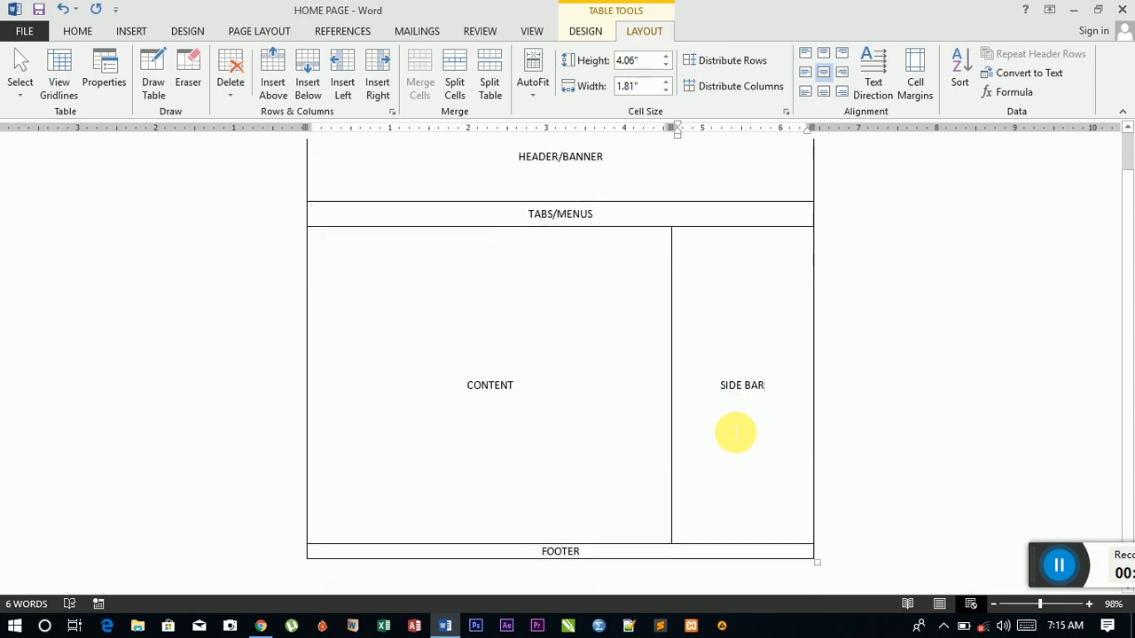
scroll(736, 432, up, 1)
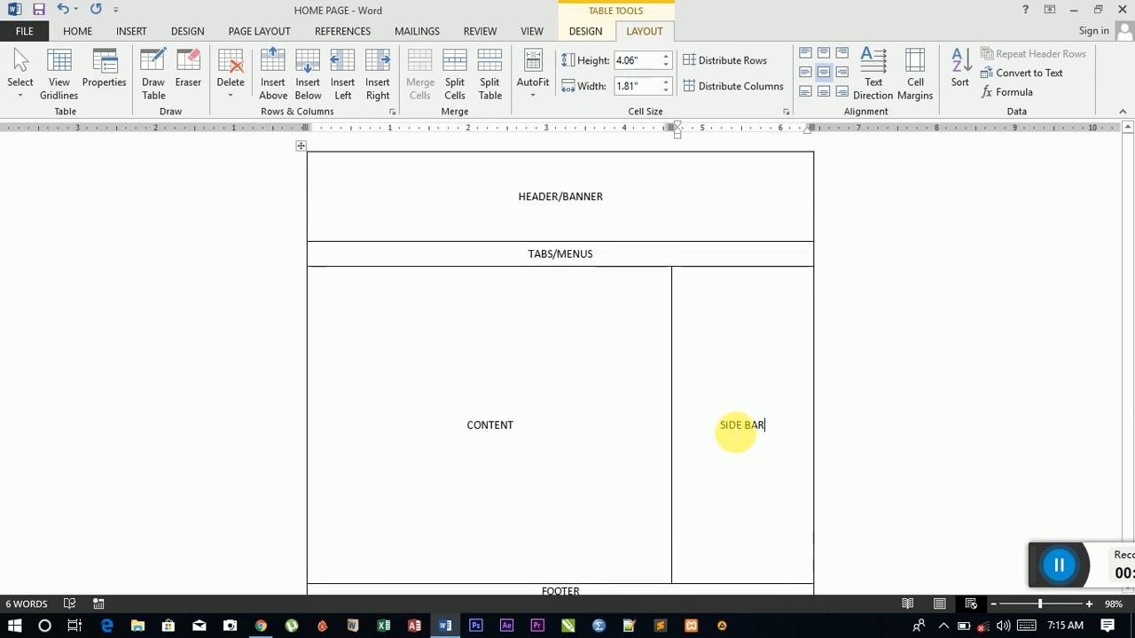
click(737, 433)
scroll(736, 433, up, 1)
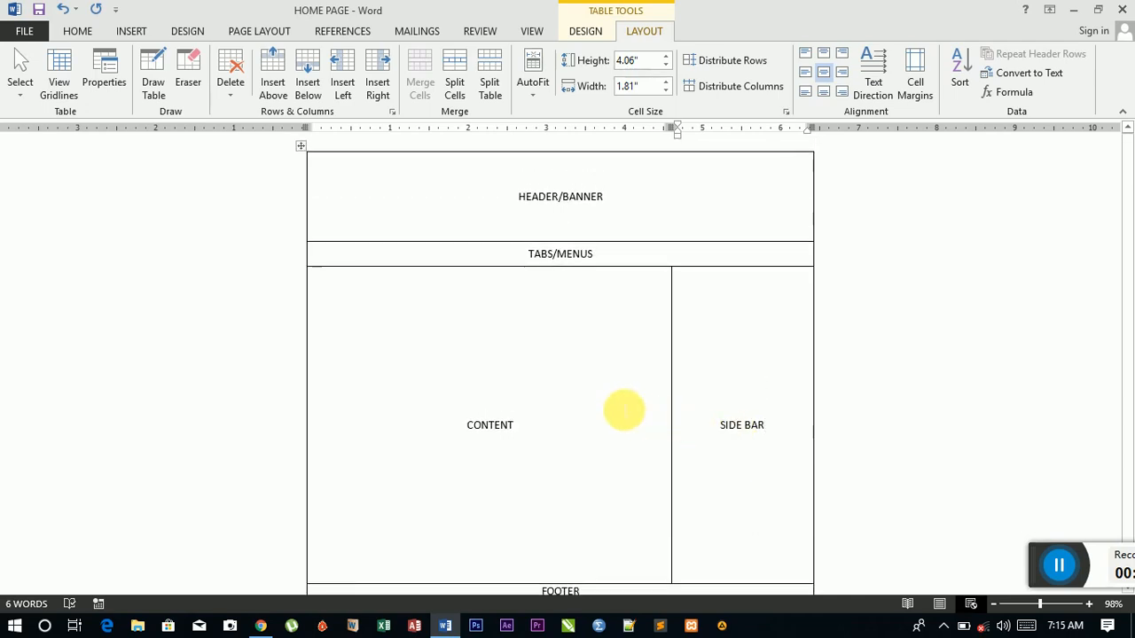